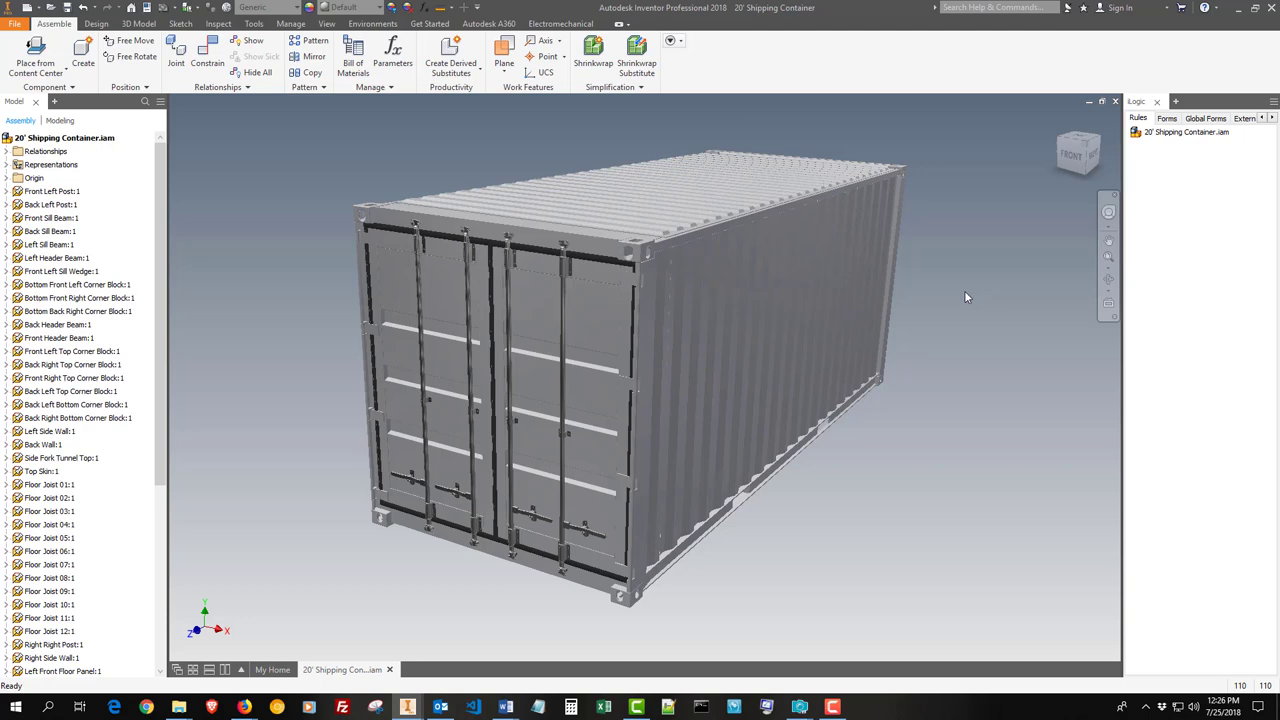
Examine the shipping container's exterior, including its roof, right side wall and door end.
middle_click_drag(850, 232, 868, 263)
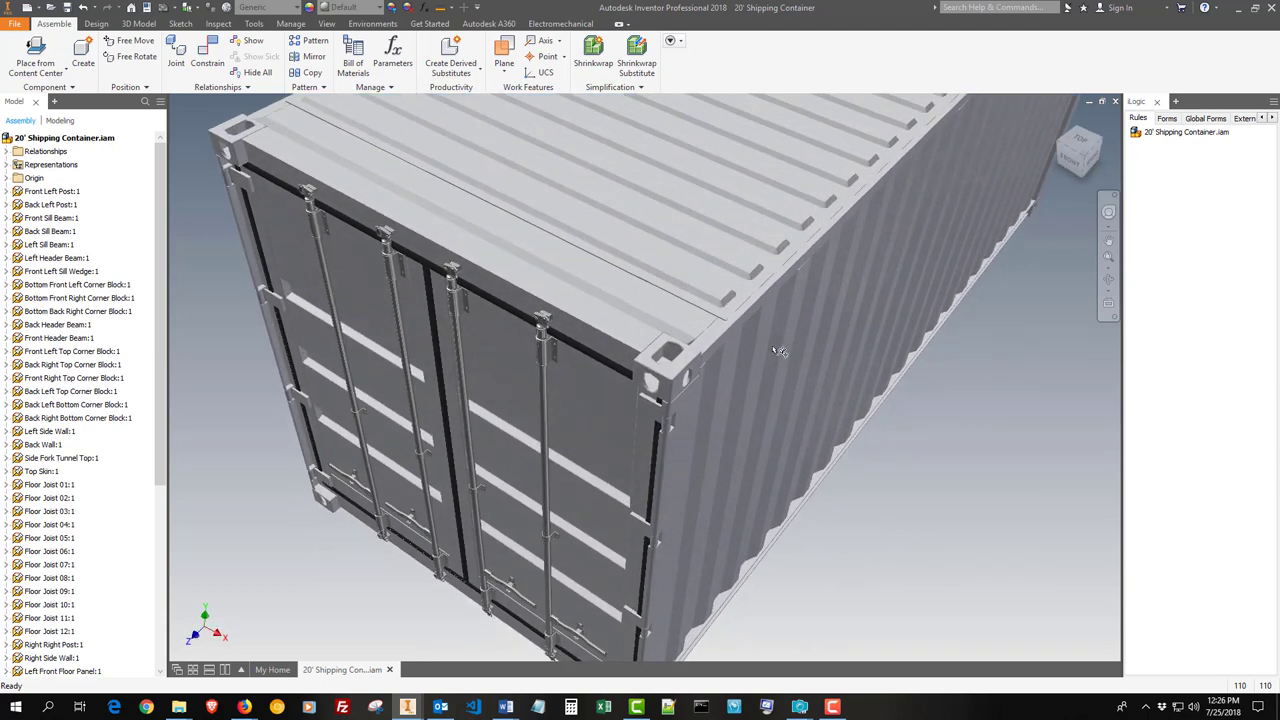
scroll(778, 350, "up", 5)
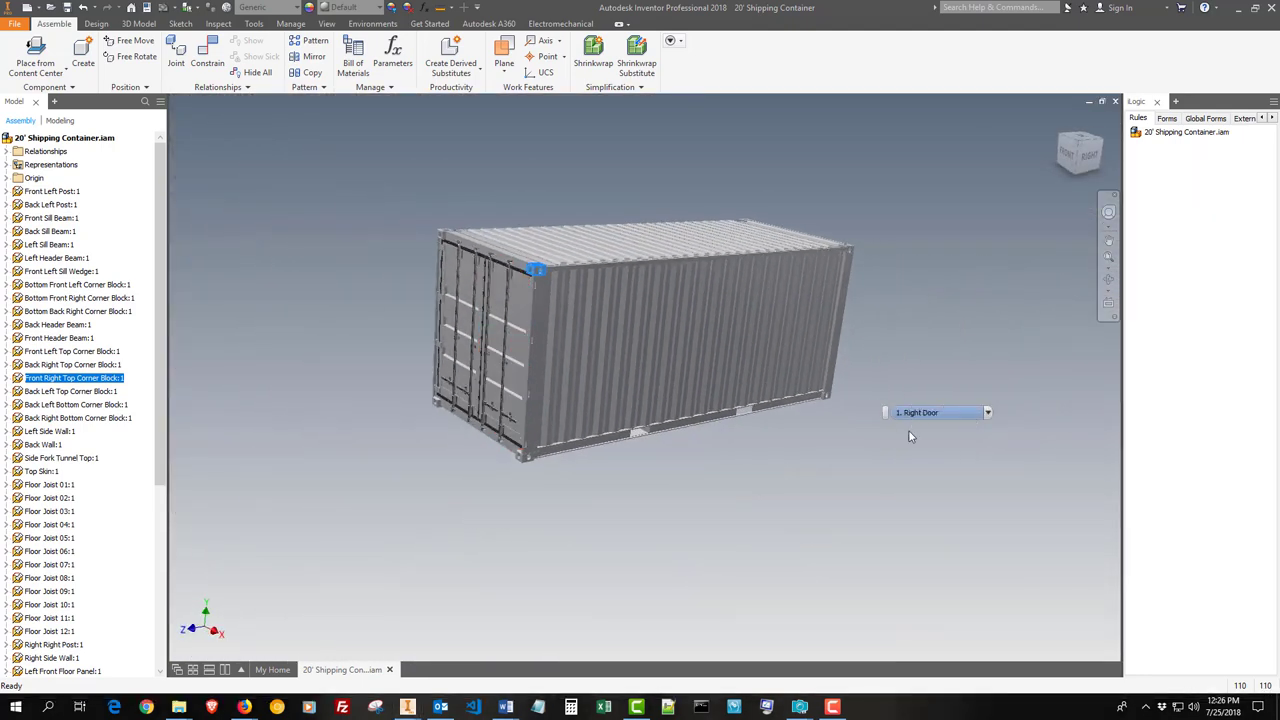
left_click(887, 412)
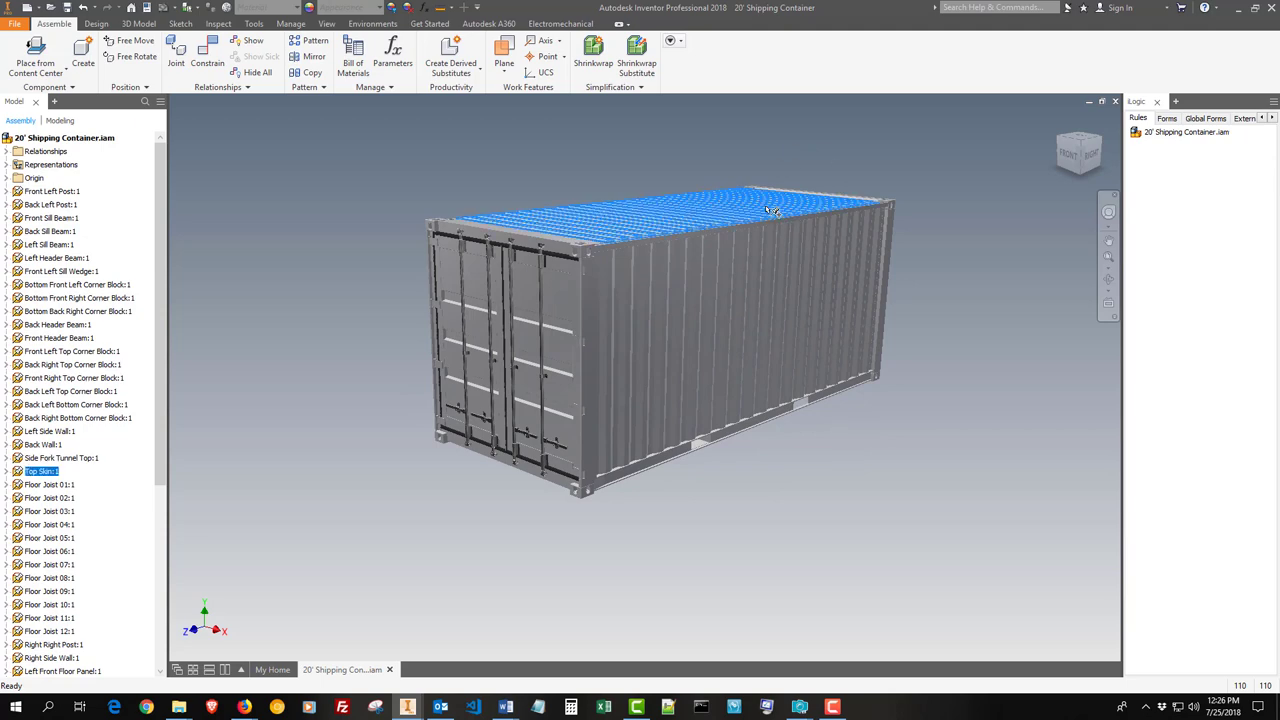
left_click(954, 376)
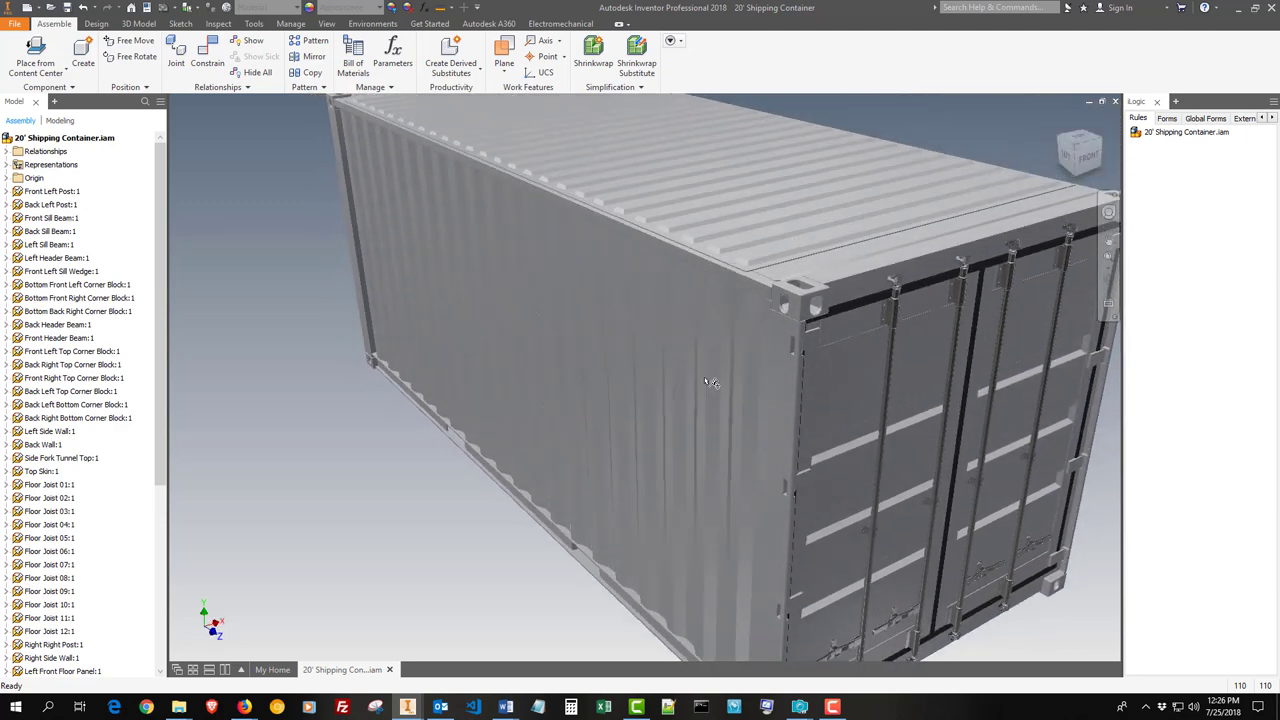
double_click(710, 383)
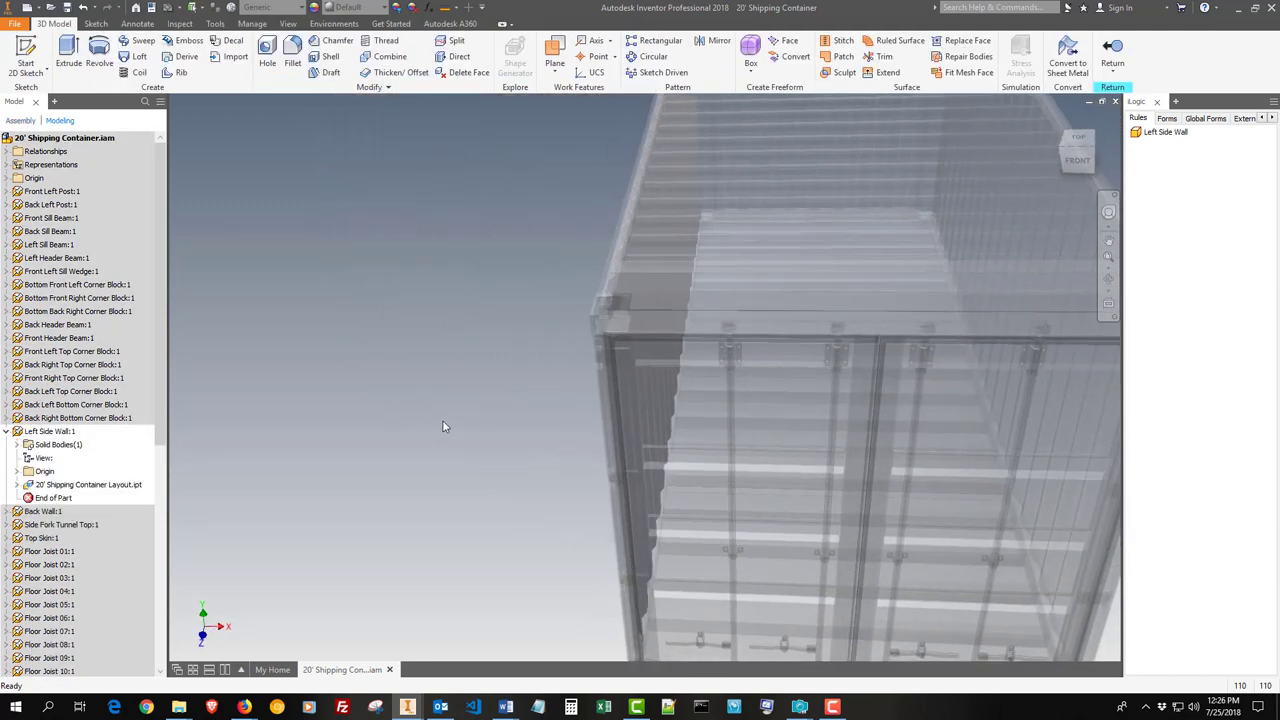
right_click(443, 421)
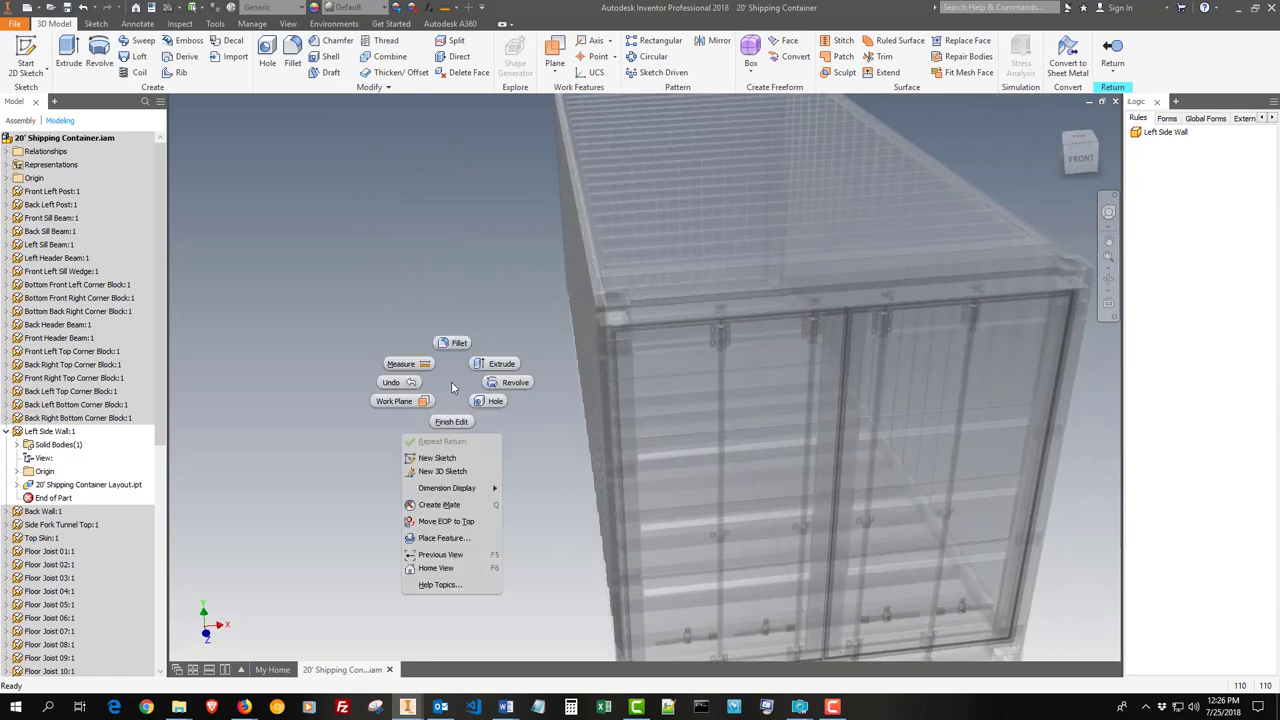
left_click(455, 422)
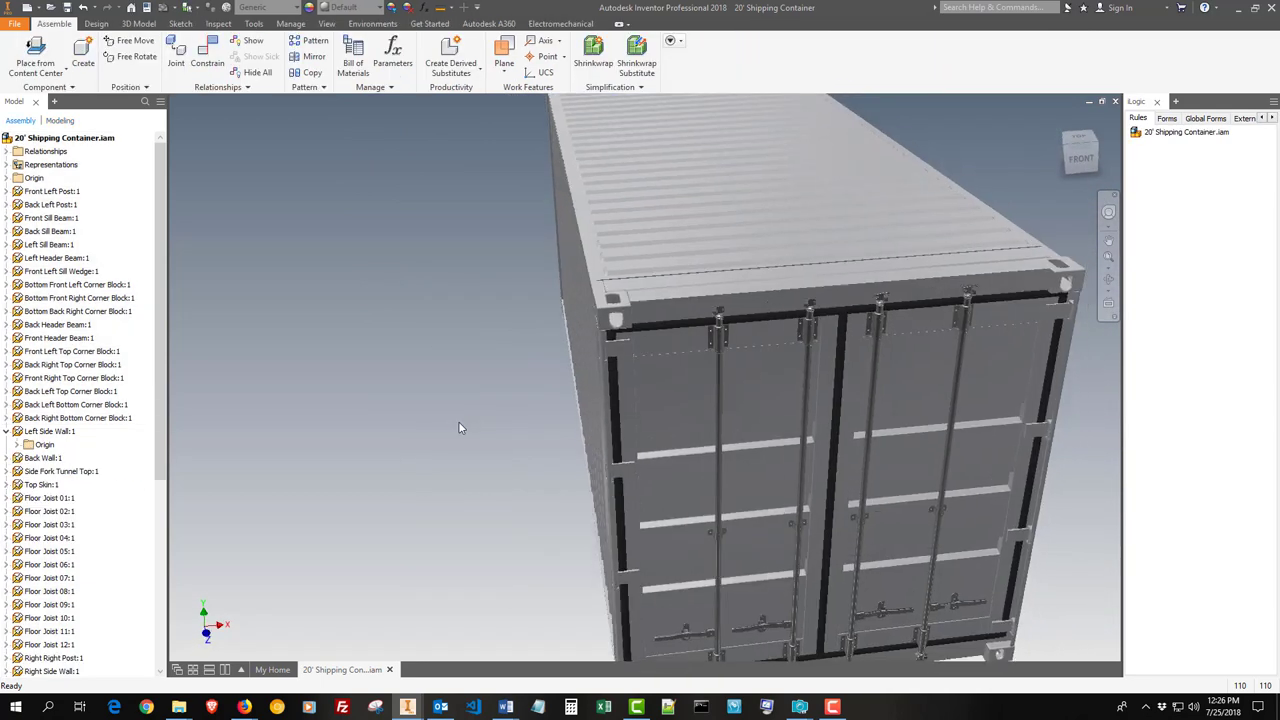
Swing the right and left container doors open on their hinges.
left_click_drag(791, 427, 870, 428)
middle_click_drag(870, 428, 700, 395, "shift")
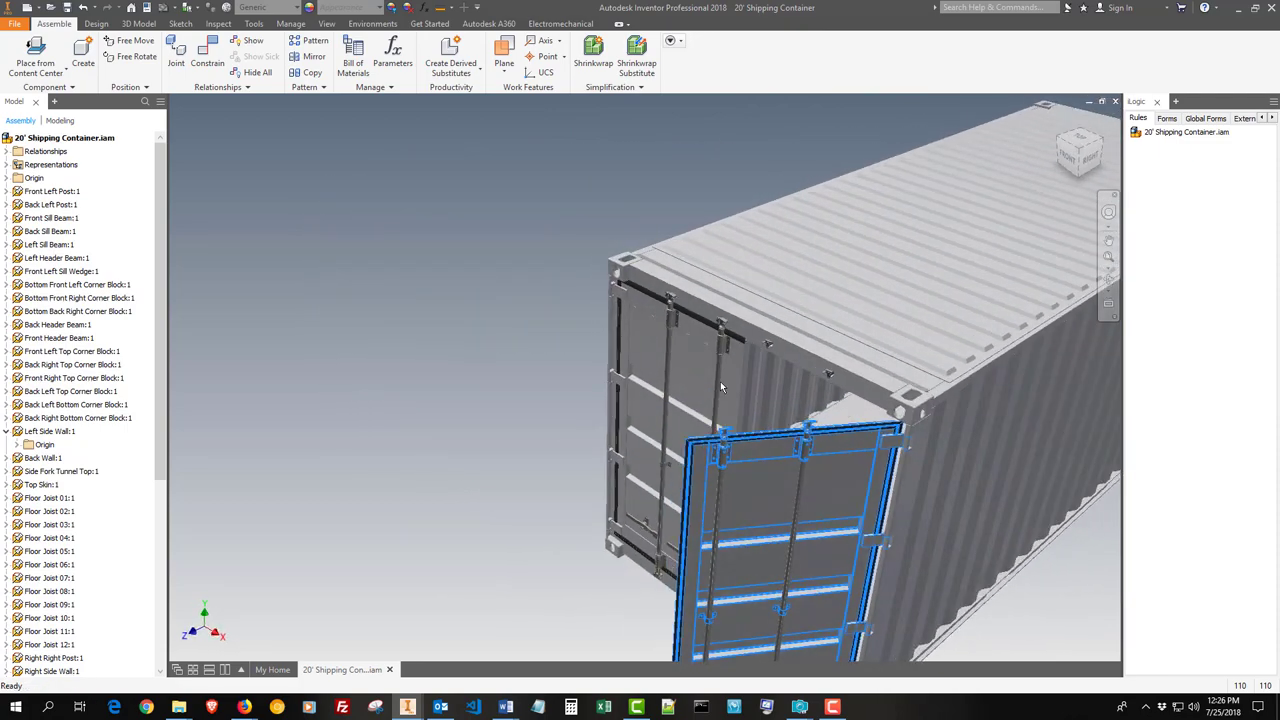
left_click_drag(700, 395, 551, 369)
left_click(551, 369)
Examine the open door's gasket profile, top edge, lock rods and mounting brackets up close.
middle_click_drag(551, 369, 529, 381, "shift")
scroll(529, 381, "up", 5)
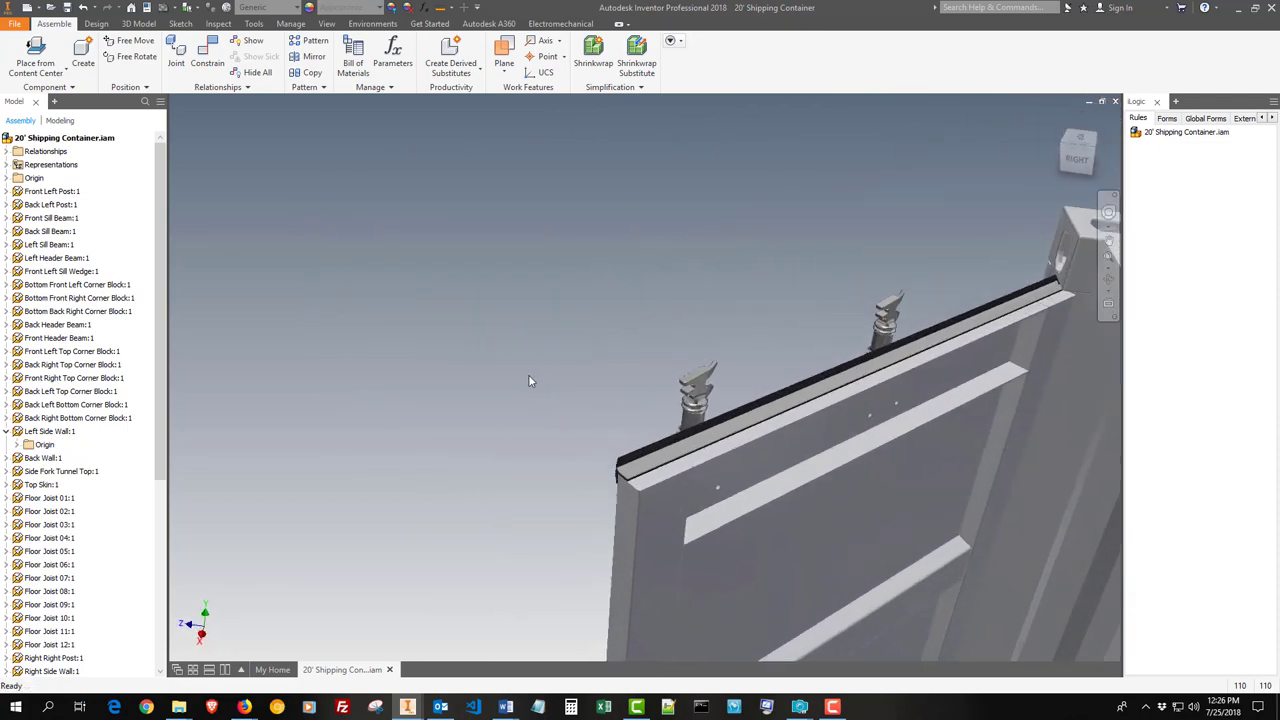
middle_click_drag(803, 426, 633, 397, "shift")
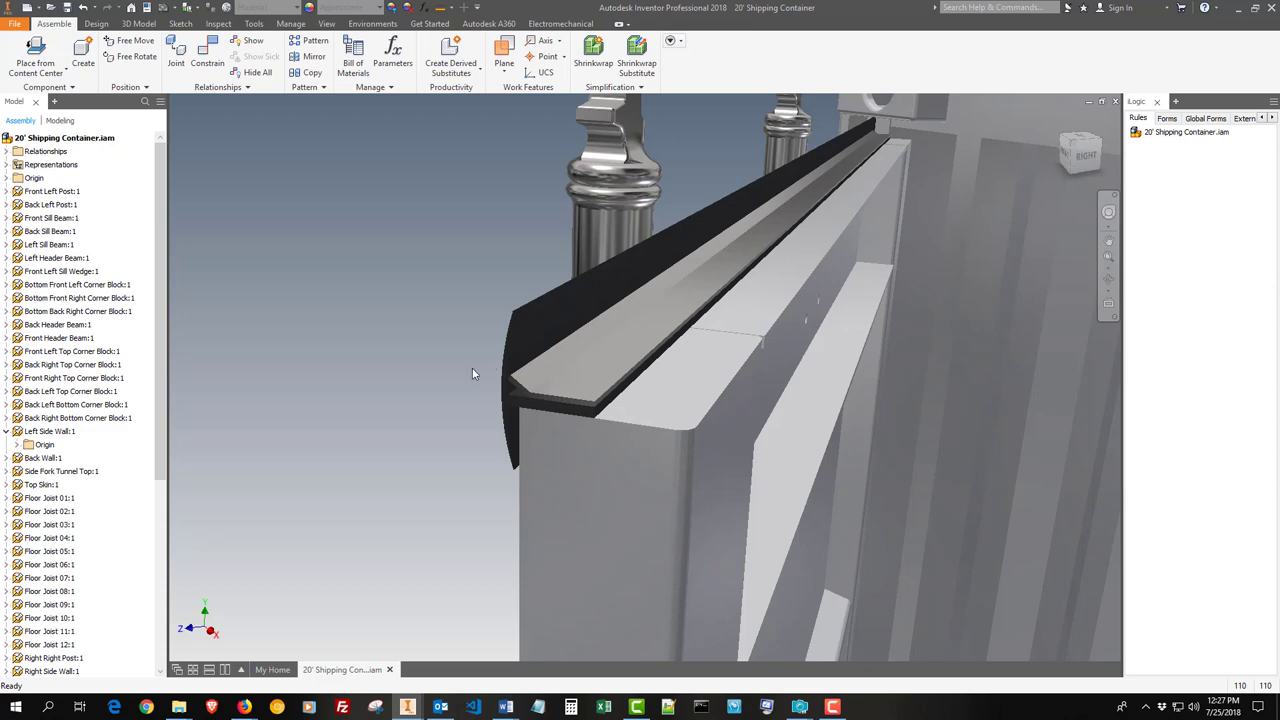
middle_click_drag(461, 373, 734, 448, "shift")
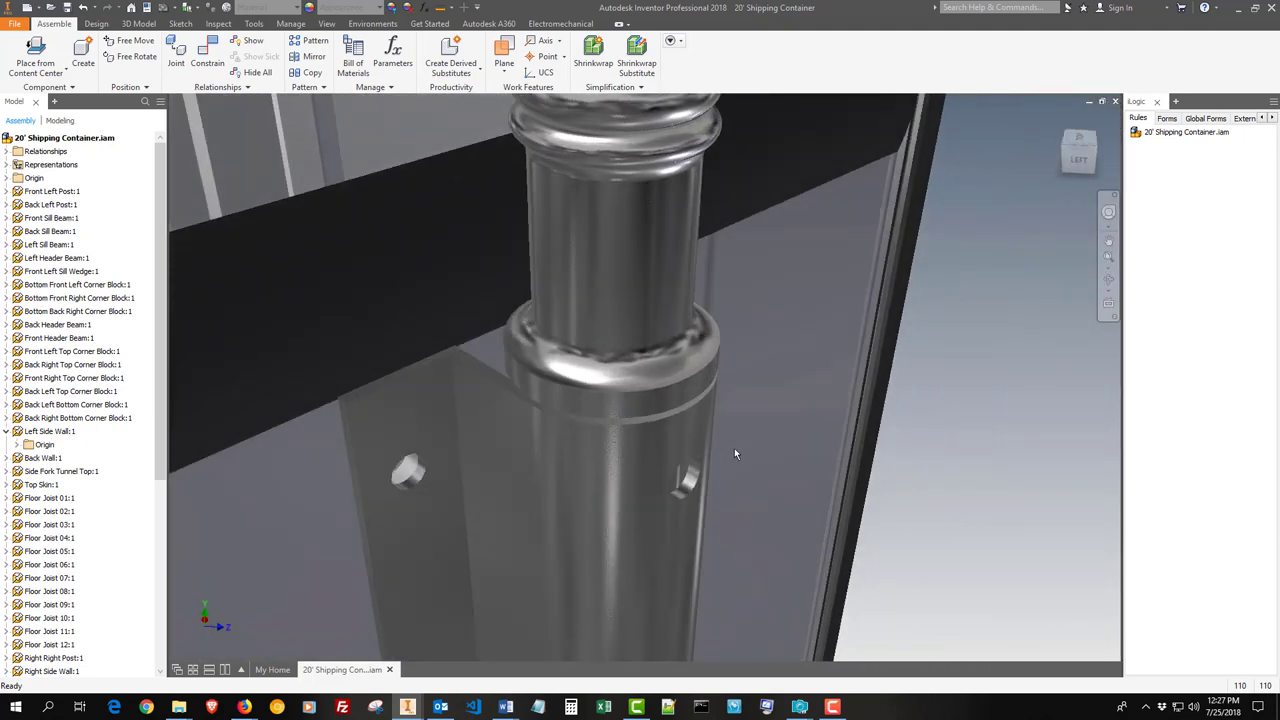
middle_click_drag(667, 487, 888, 372, "shift")
scroll(705, 454, "up", 6)
scroll(784, 436, "down", 4)
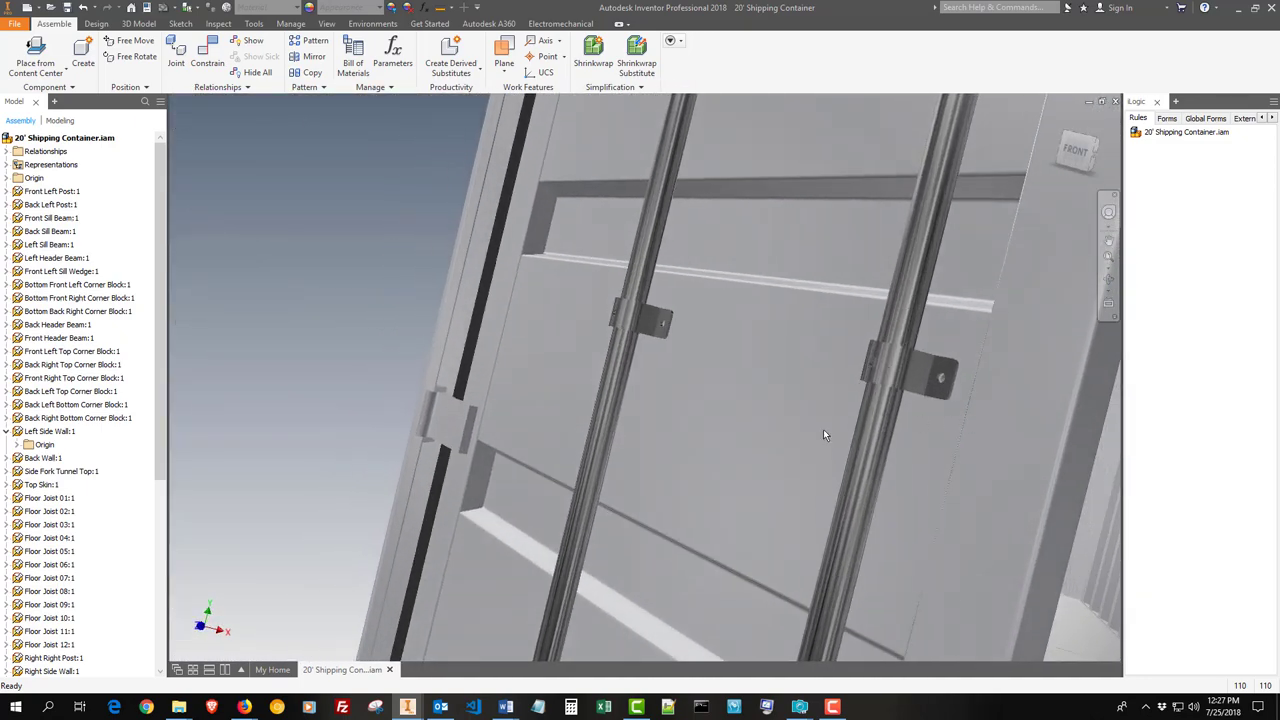
Collapse the Left Side Wall component in the model tree and examine the container's interior floor through the open doors.
key("F6")
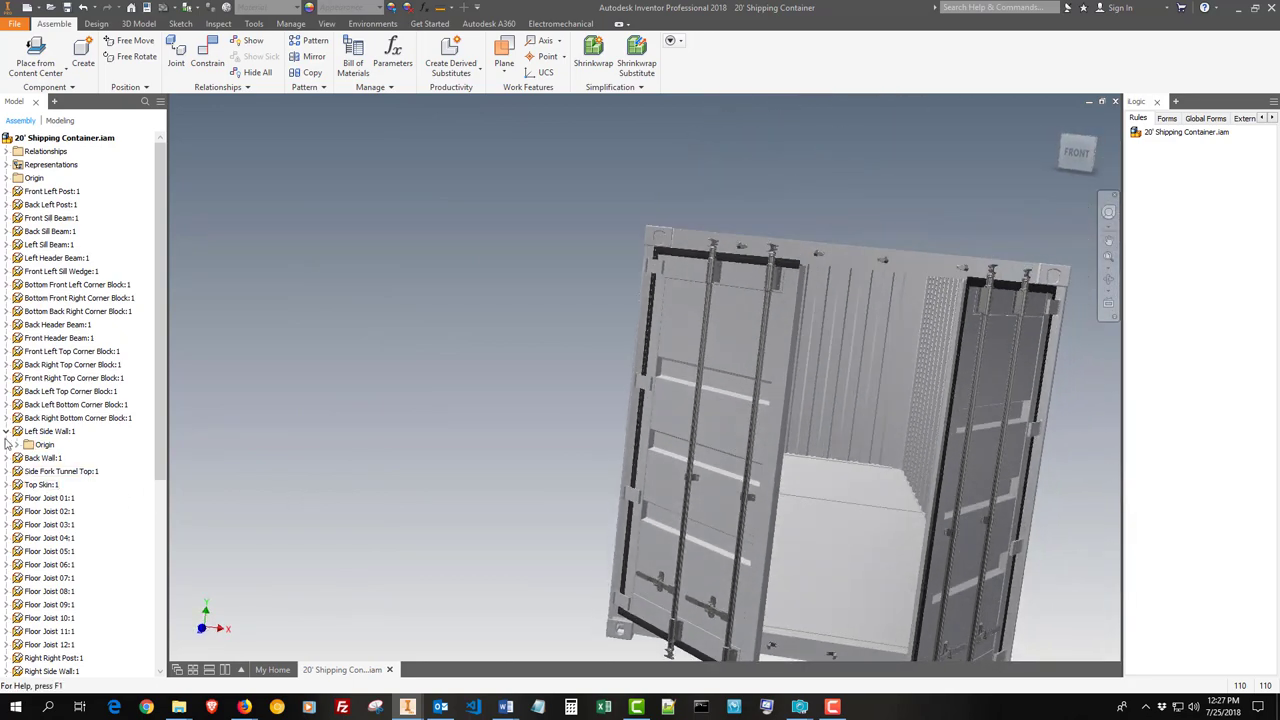
left_click(7, 432)
scroll(767, 513, "up", 5)
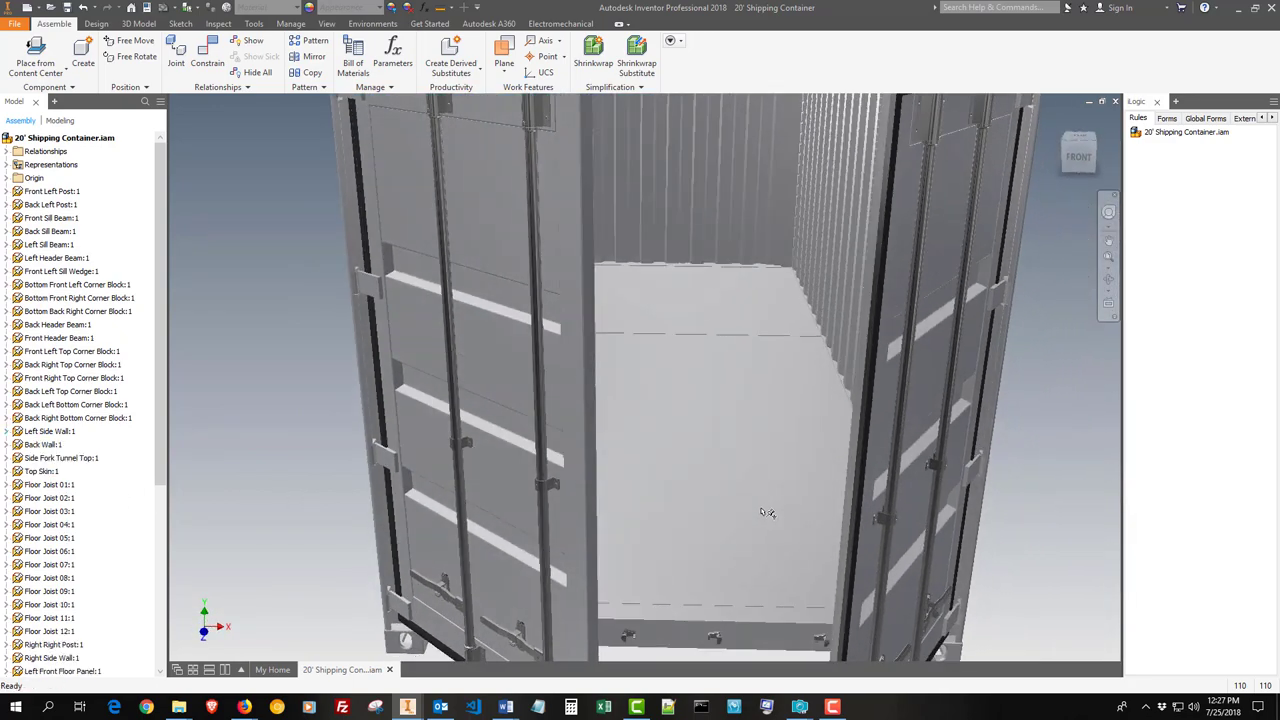
middle_click_drag(767, 513, 706, 392, "shift")
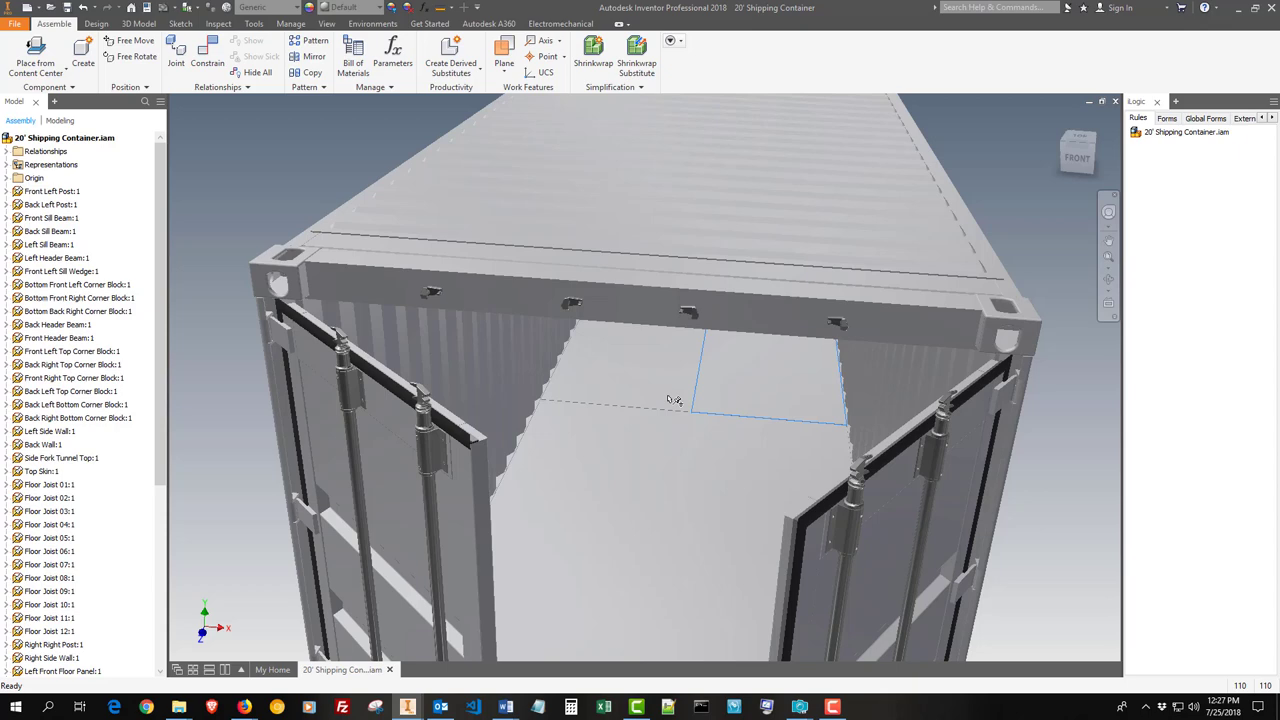
middle_click_drag(664, 494, 865, 458, "shift")
left_click(865, 450)
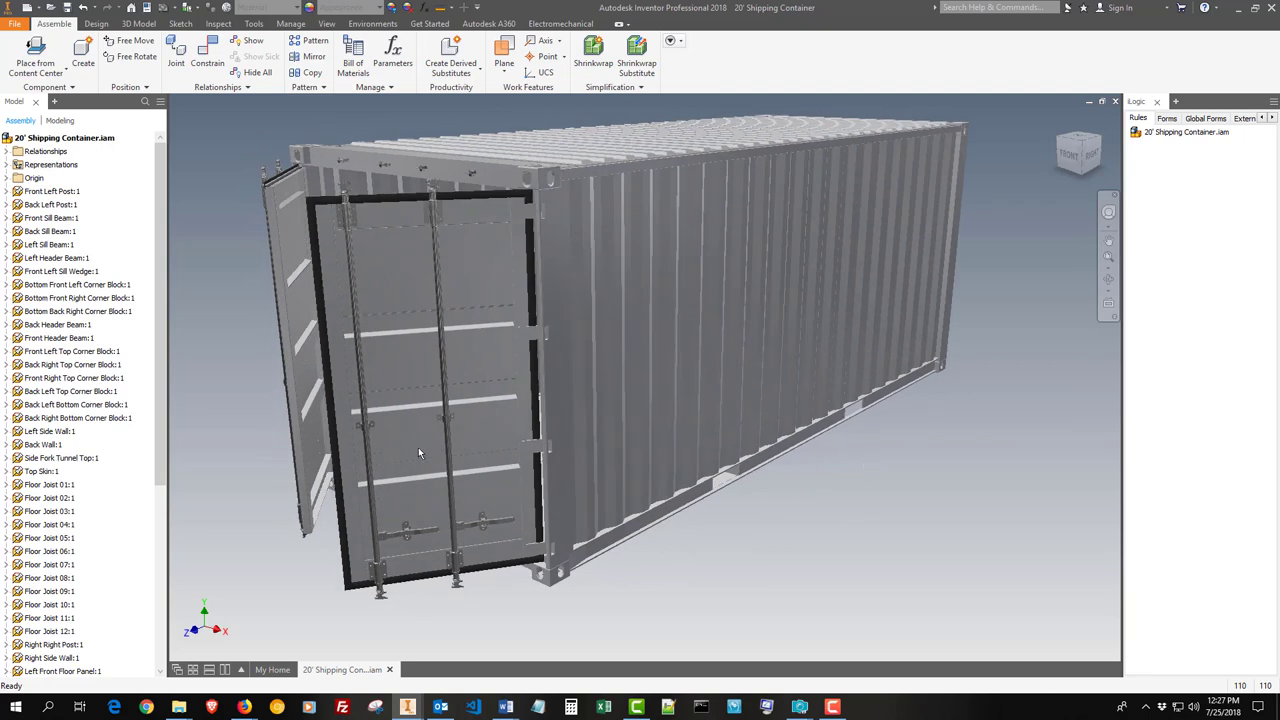
Adjust the swing angle of the open right door on its hinges.
mouse_move(418, 447)
left_mouse_down()
mouse_move(456, 474)
mouse_move(424, 447)
left_mouse_up()
mouse_move(424, 447)
middle_mouse_down("shift")
mouse_move(462, 475)
mouse_move(426, 477)
mouse_move(415, 430)
middle_mouse_up("shift")
left_click_drag(415, 430, 456, 447)
middle_click_drag(330, 518, 842, 424, "shift")
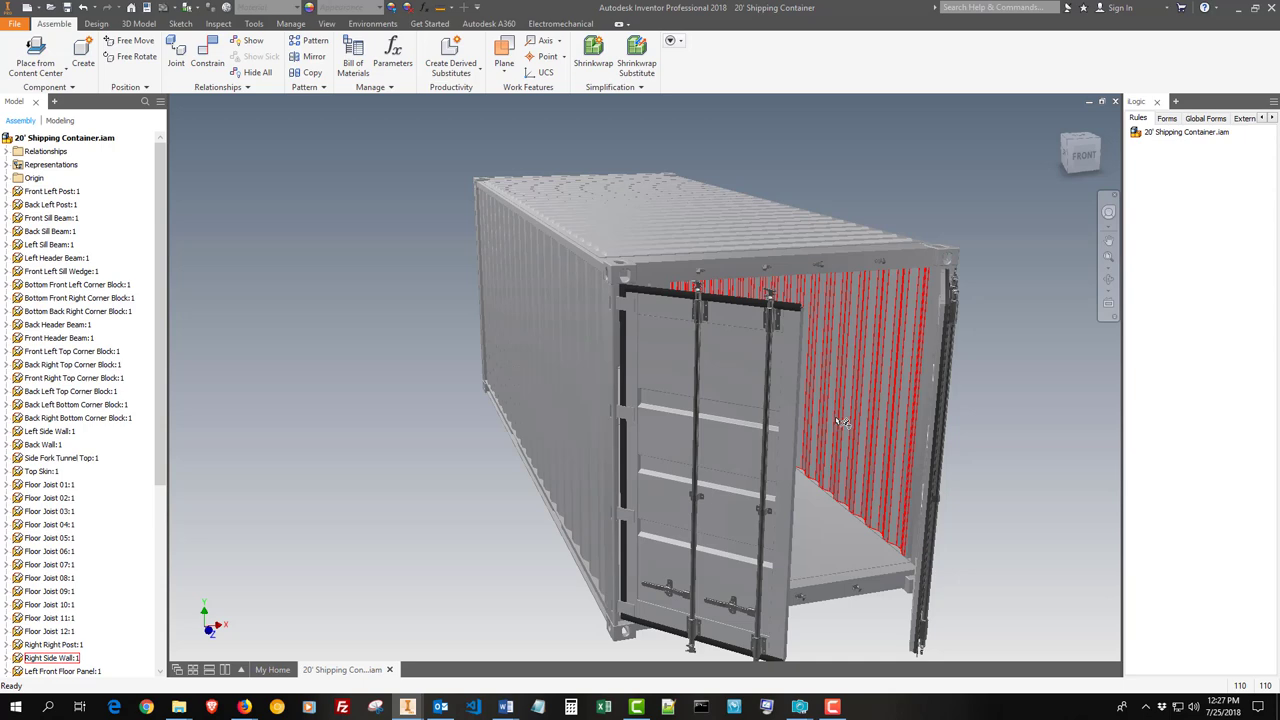
Examine the left side wall, the front left top corner block and the roof edge beside it.
scroll(838, 423, "up", 5)
middle_click_drag(838, 423, 476, 446, "shift")
scroll(476, 445, "up", 2)
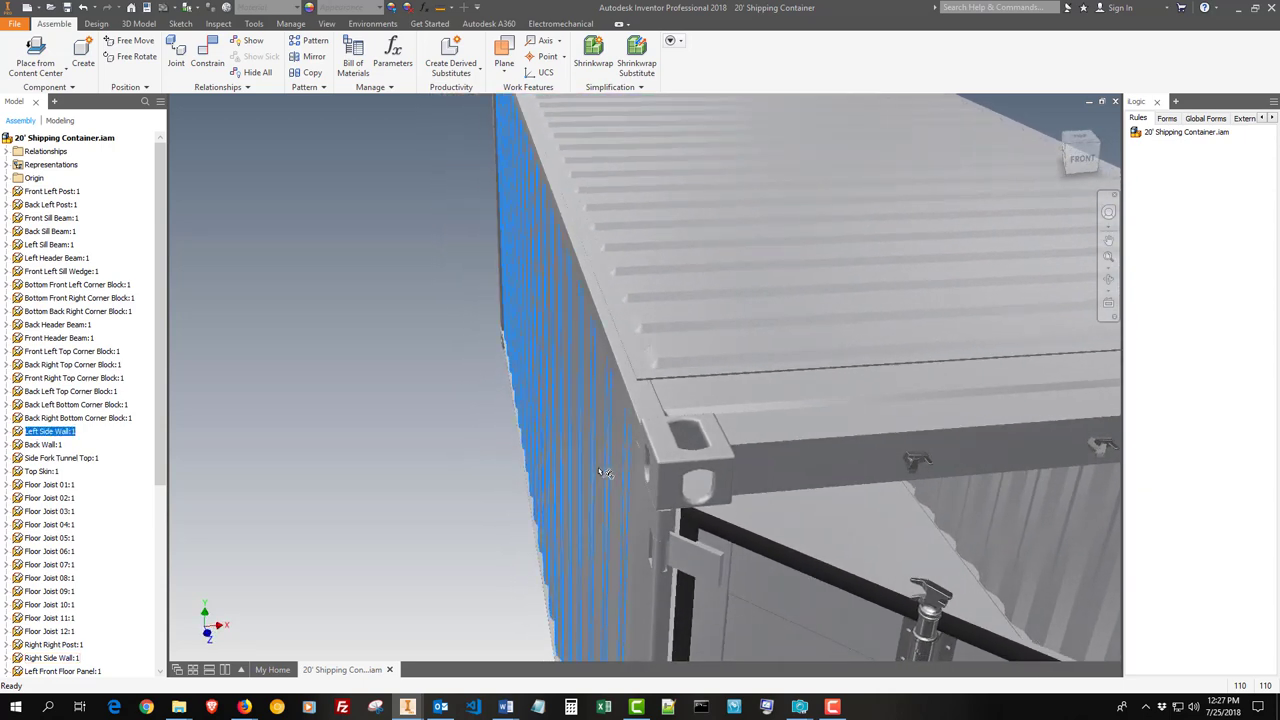
left_click(432, 479)
middle_click_drag(432, 479, 787, 485, "shift")
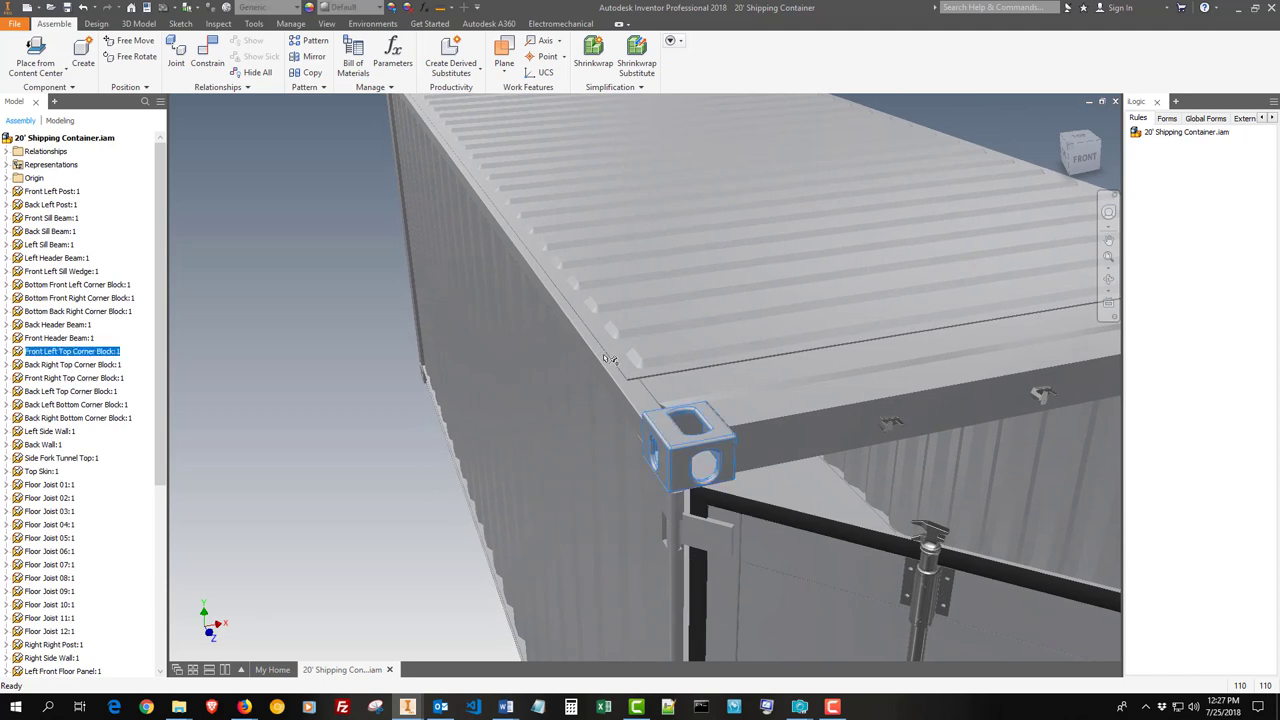
scroll(703, 351, "down", 3)
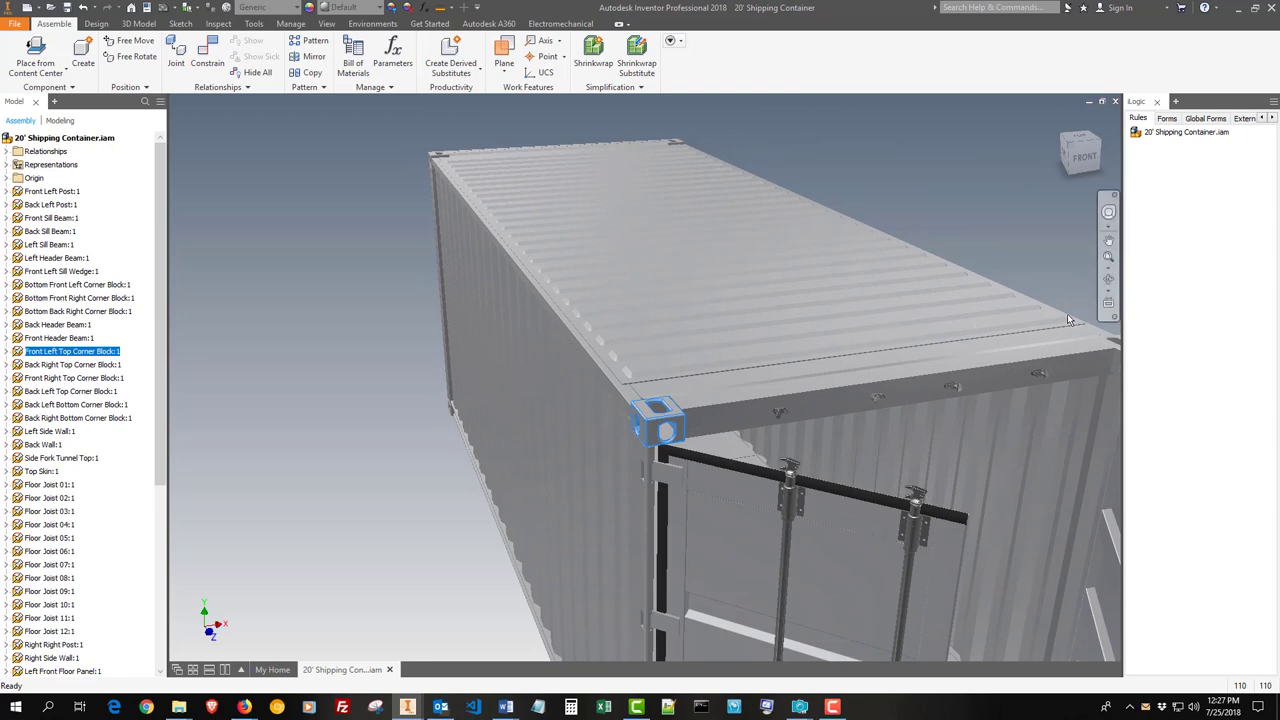
scroll(643, 319, "down", 3)
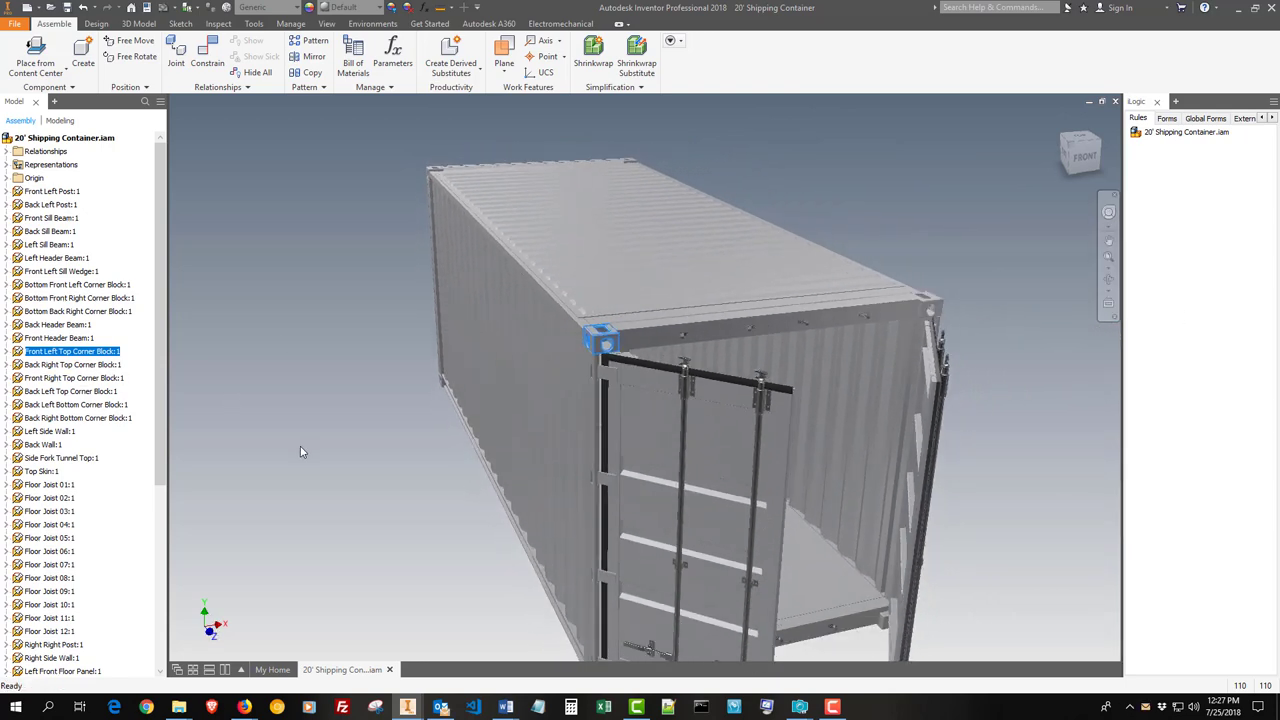
left_click(303, 452)
scroll(303, 452, "down", 3)
middle_click_drag(303, 452, 685, 437, "shift")
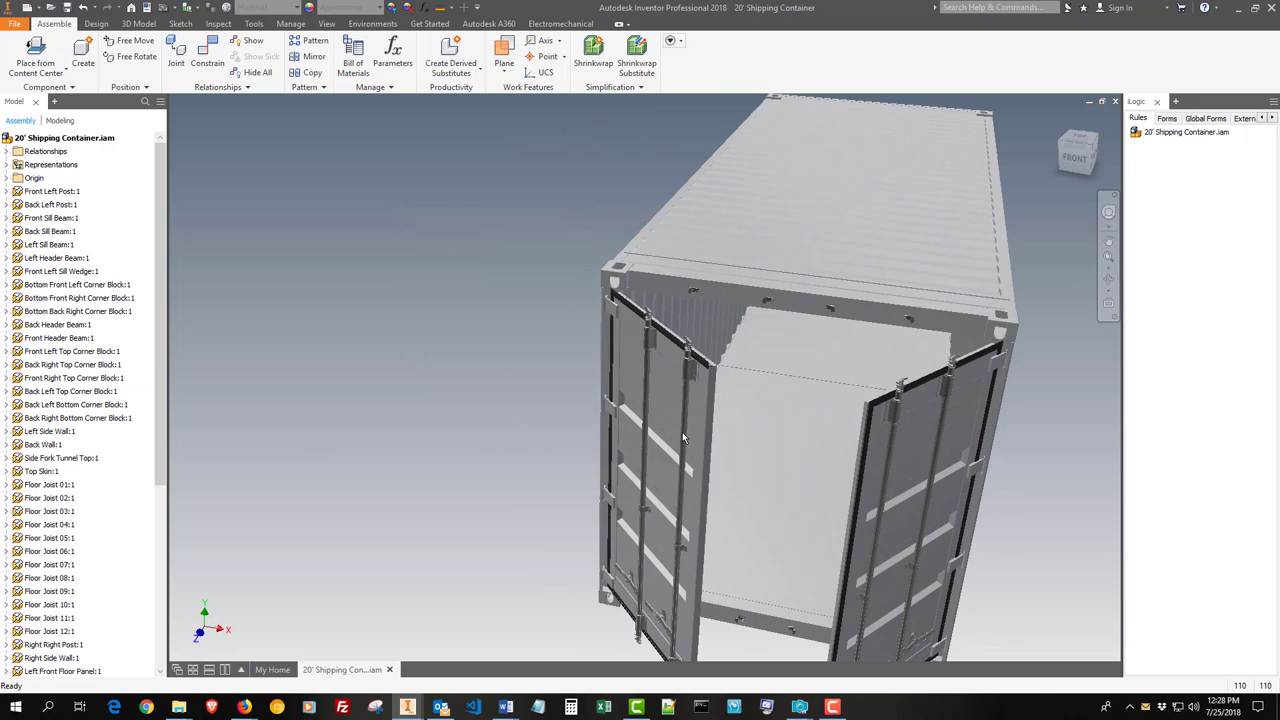
Swing the left door and the right door toward the closed position.
left_click_drag(683, 437, 797, 412)
middle_click_drag(797, 412, 867, 423, "shift")
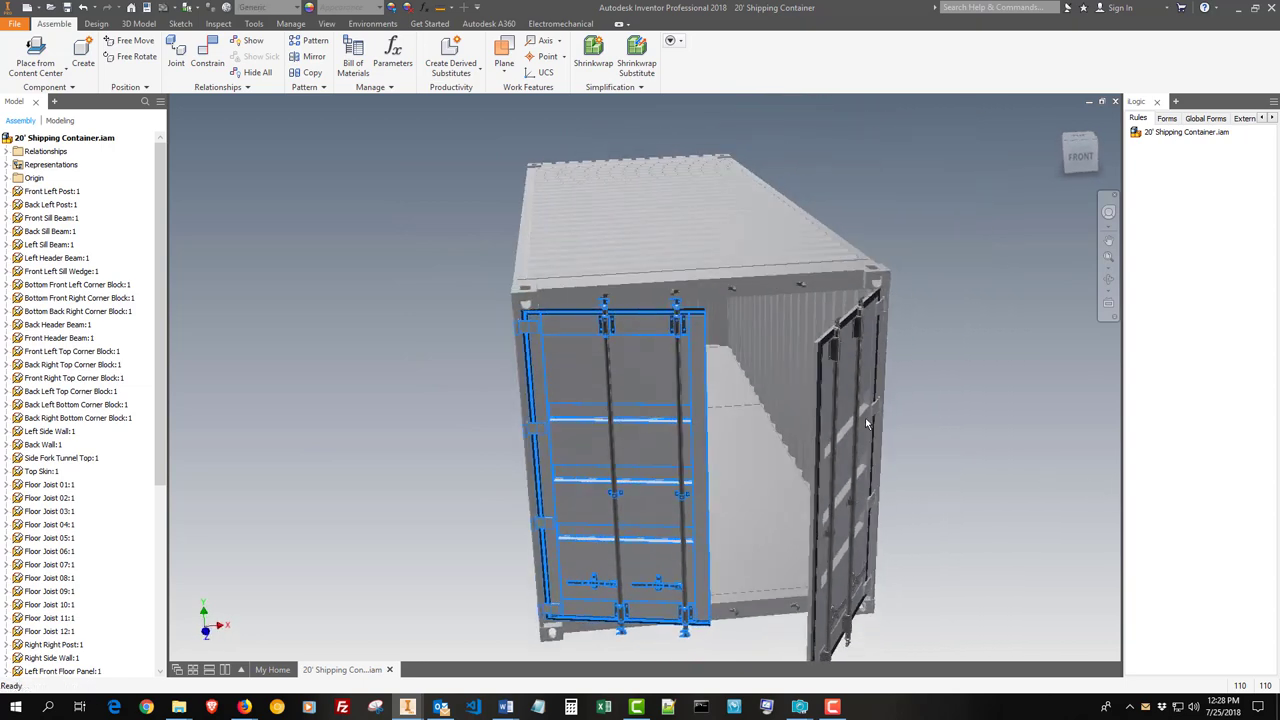
left_click_drag(845, 418, 748, 390)
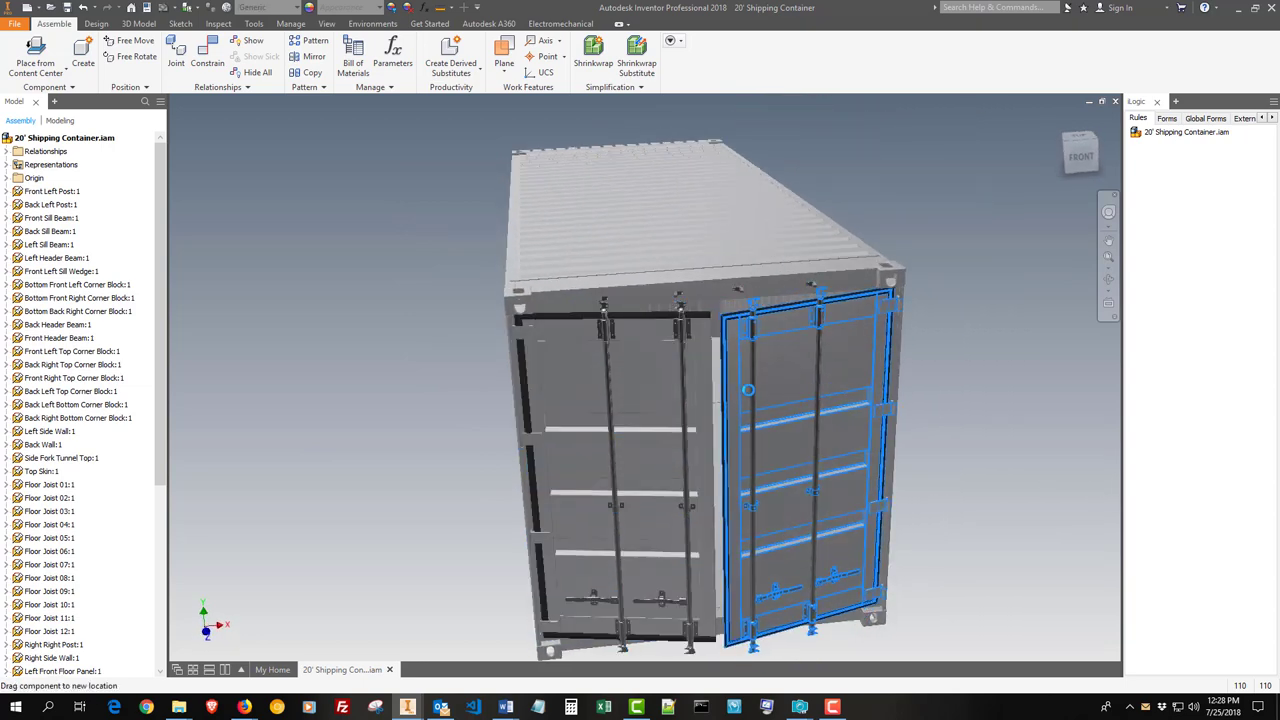
key("F5")
key("F5")
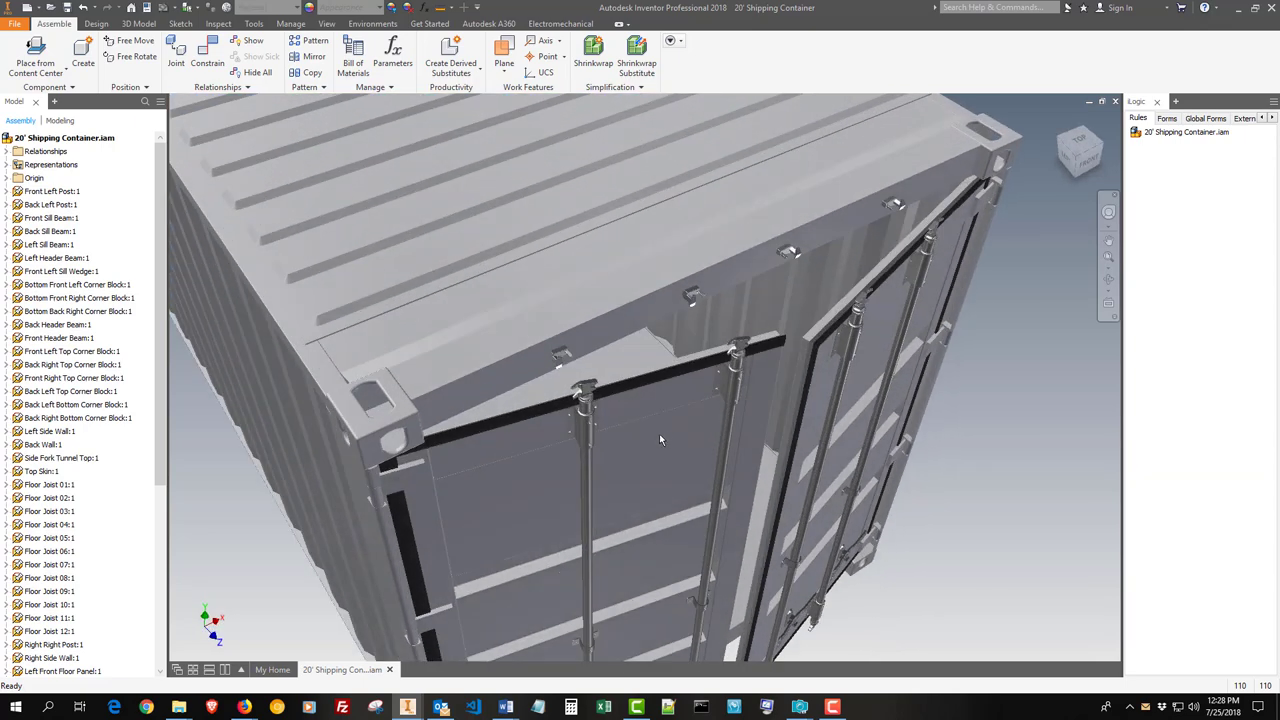
Readjust the swing angles of both doors so they stand slightly ajar, and clear the selection.
left_click_drag(659, 433, 651, 403)
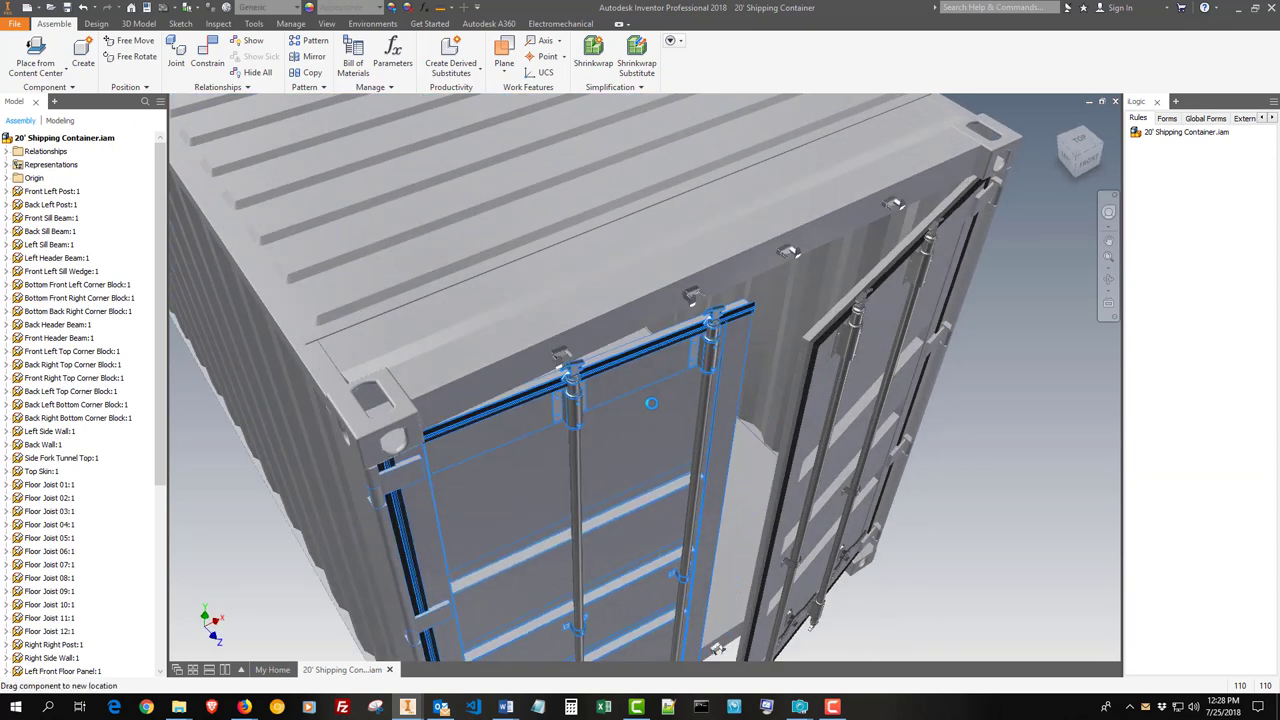
left_click_drag(866, 425, 851, 423)
key("F5")
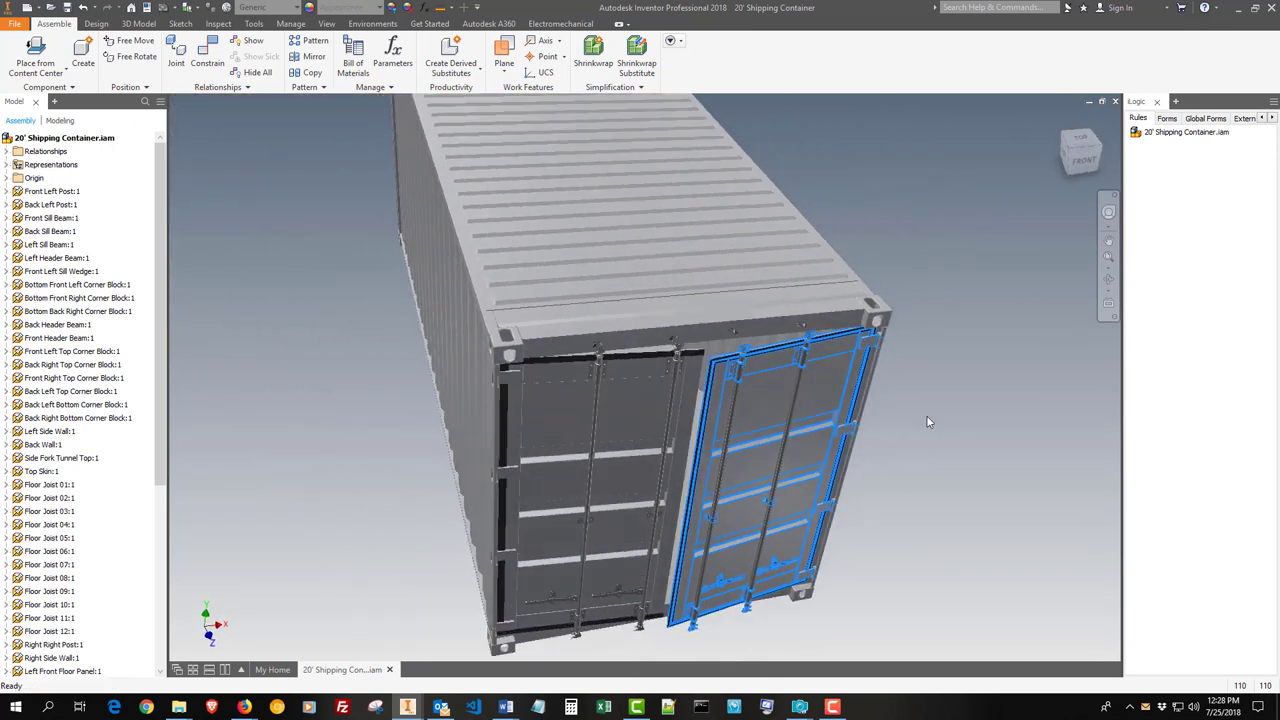
left_click(930, 422)
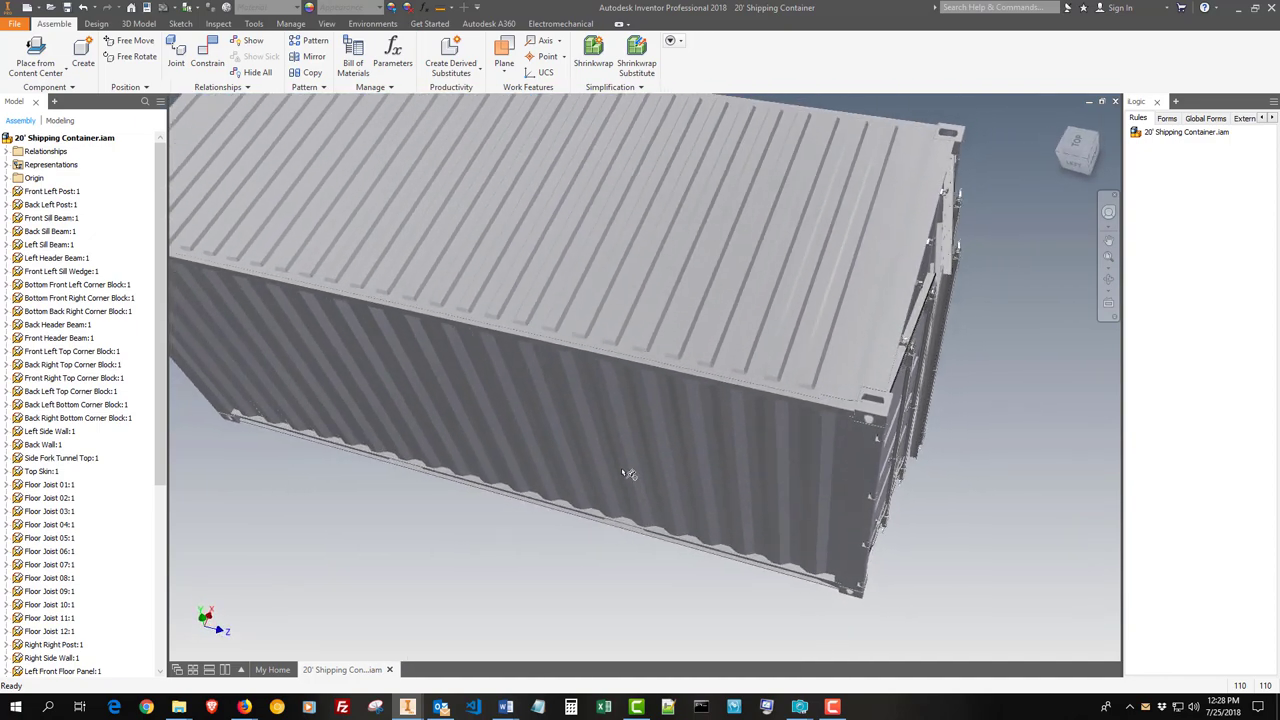
Examine the corrugated roof, left side wall and door-end top corner with the doors ajar.
key("ctrl+z")
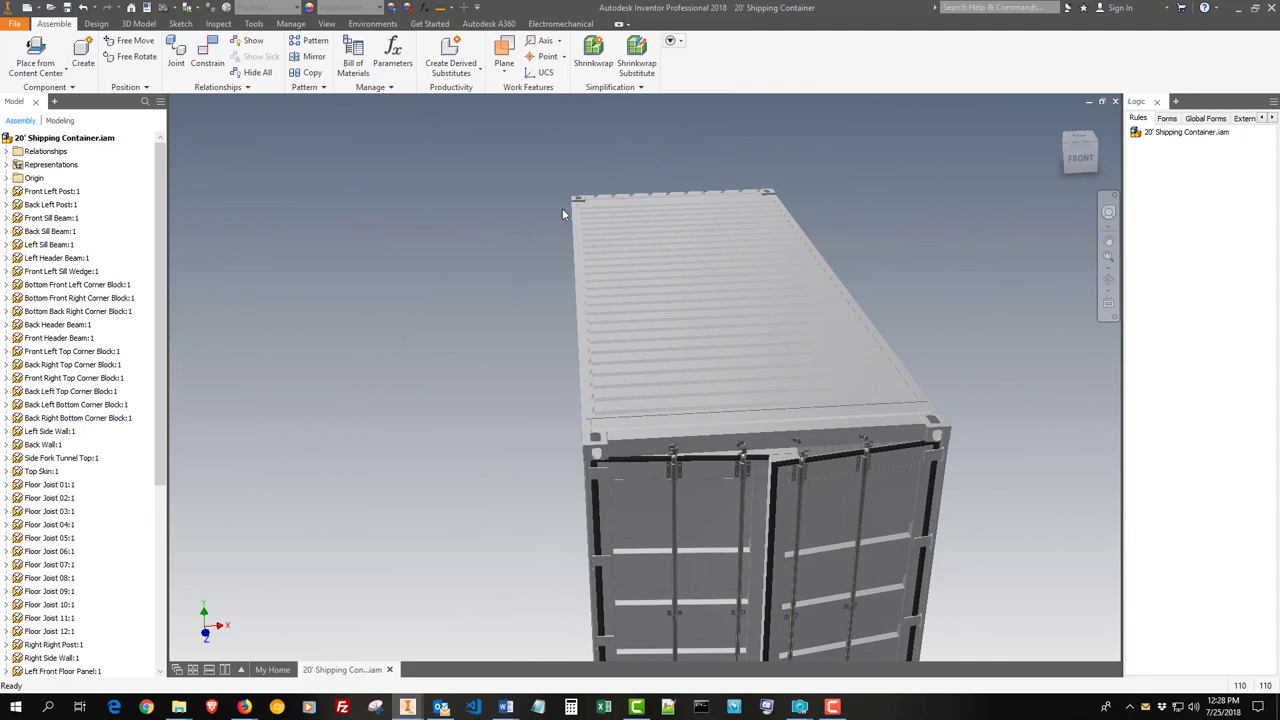
key("ctrl+z")
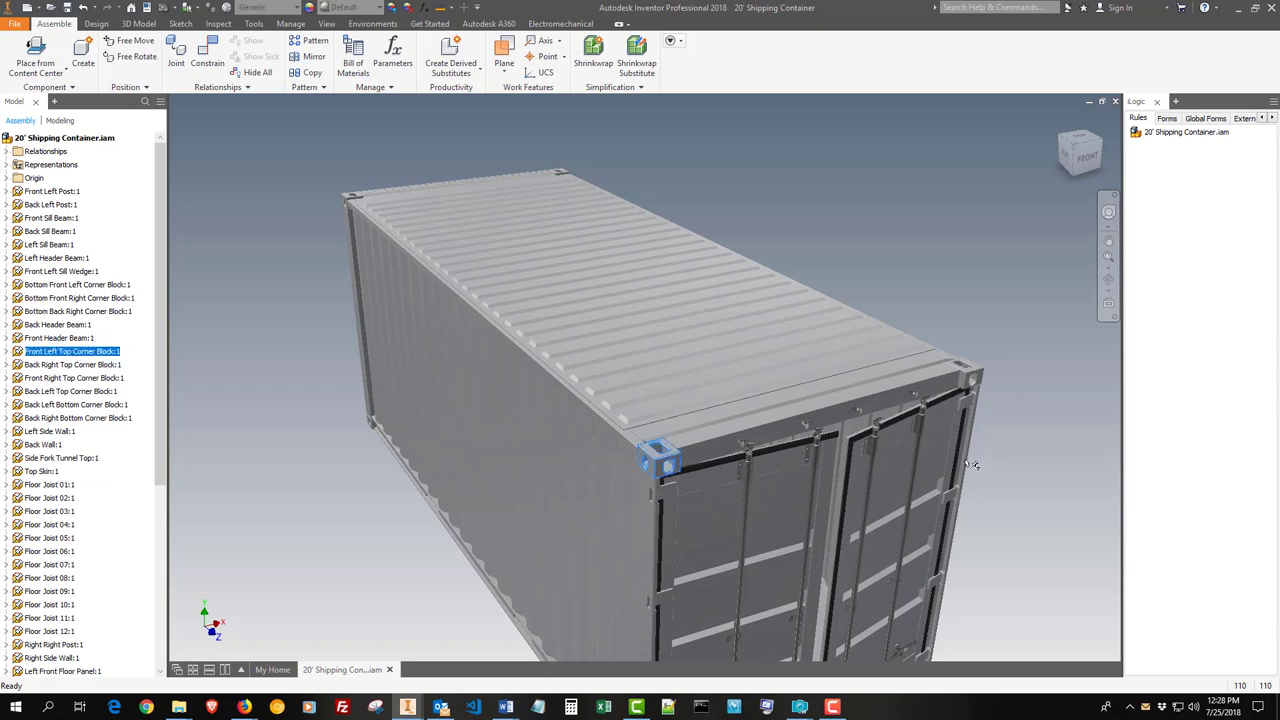
middle_click_drag(971, 464, 940, 445)
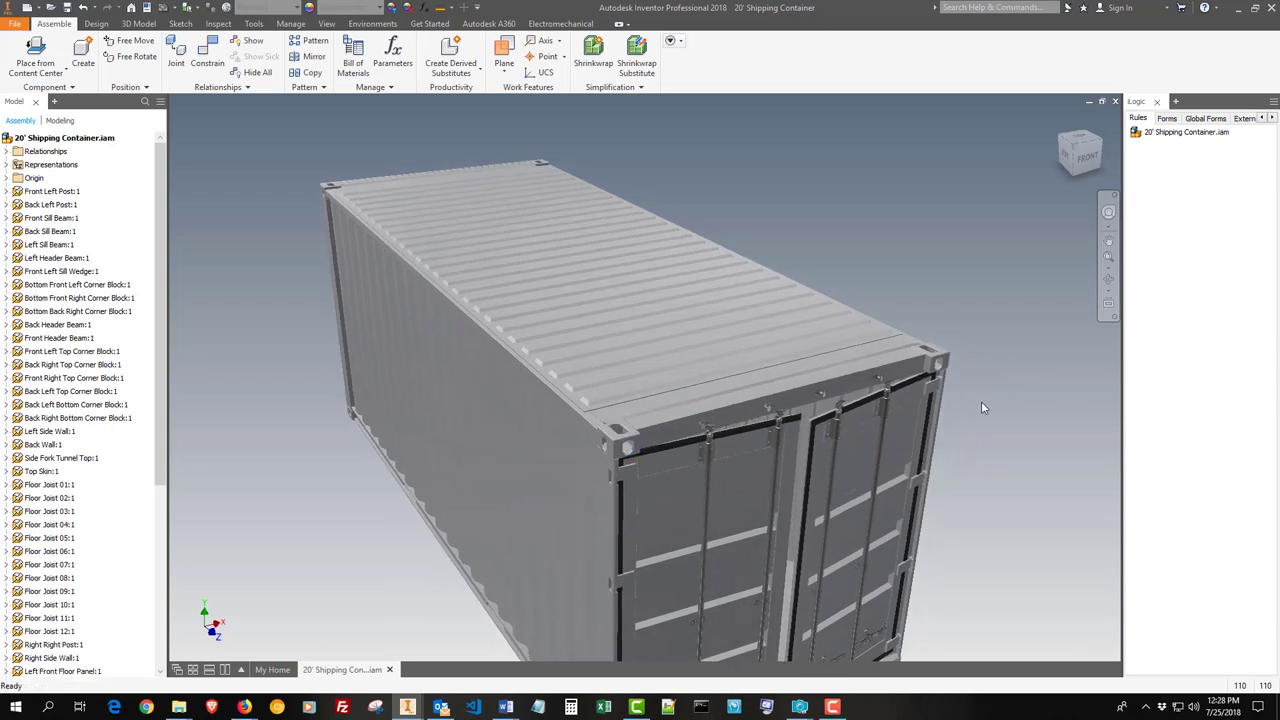
scroll(981, 406, "up", 4)
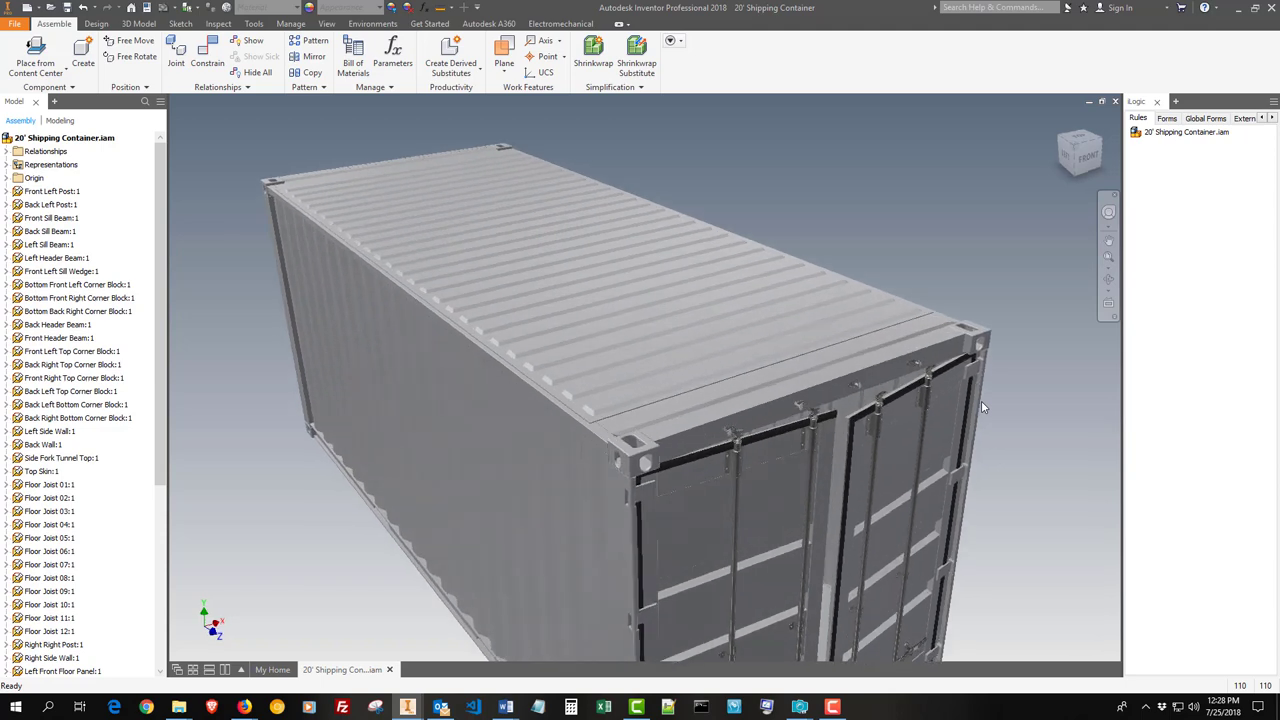
scroll(981, 400, "up", 2)
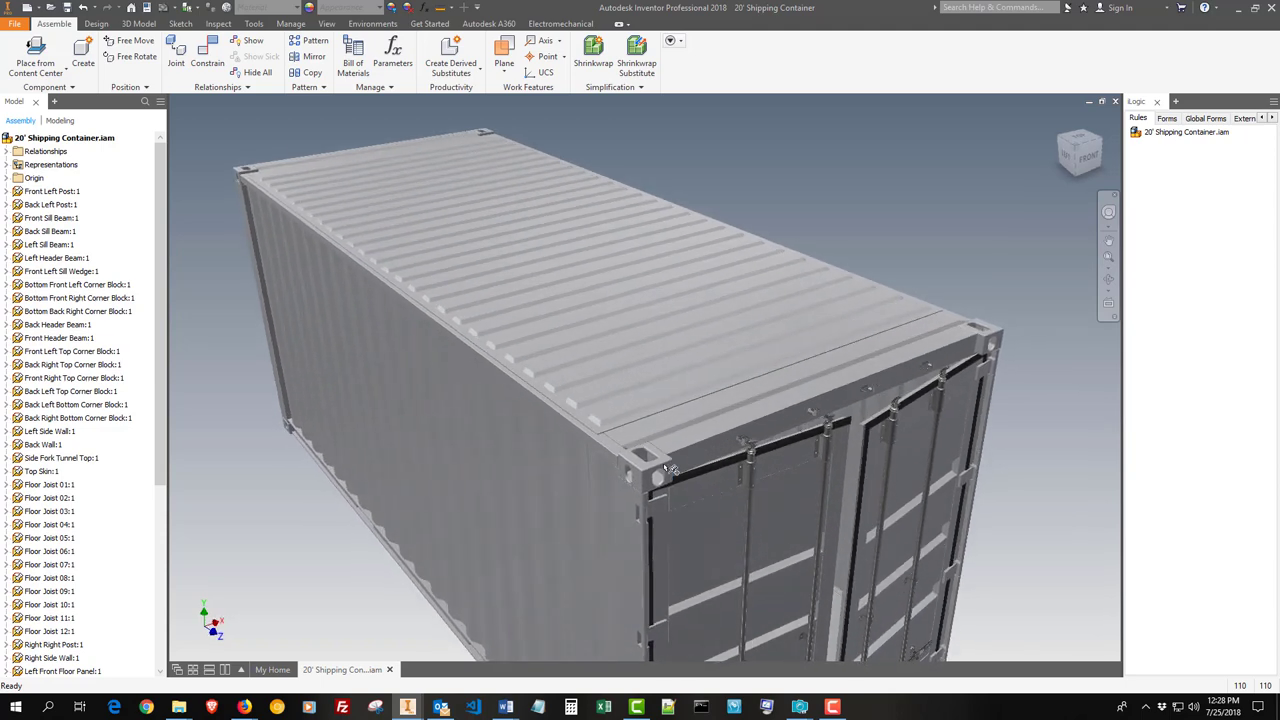
scroll(668, 468, "up", 2)
left_click(984, 252)
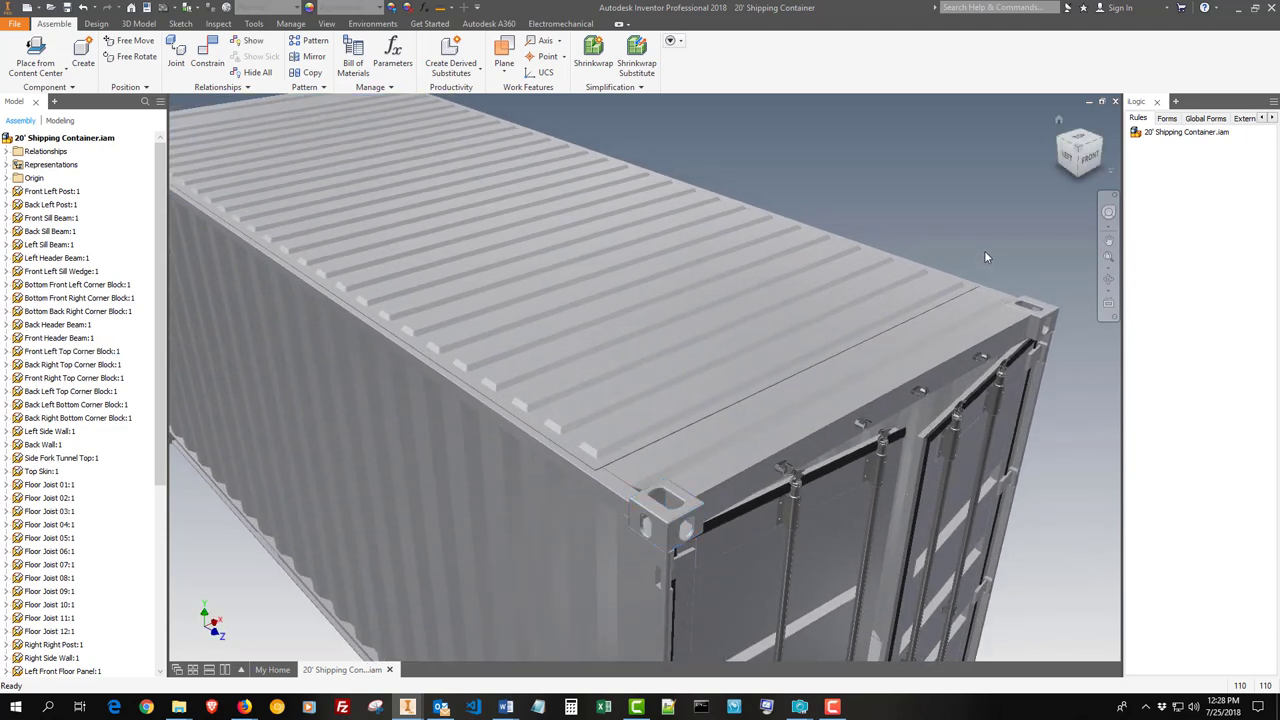
scroll(984, 252, "up", 2)
scroll(984, 251, "up", 3)
scroll(984, 251, "down", 4)
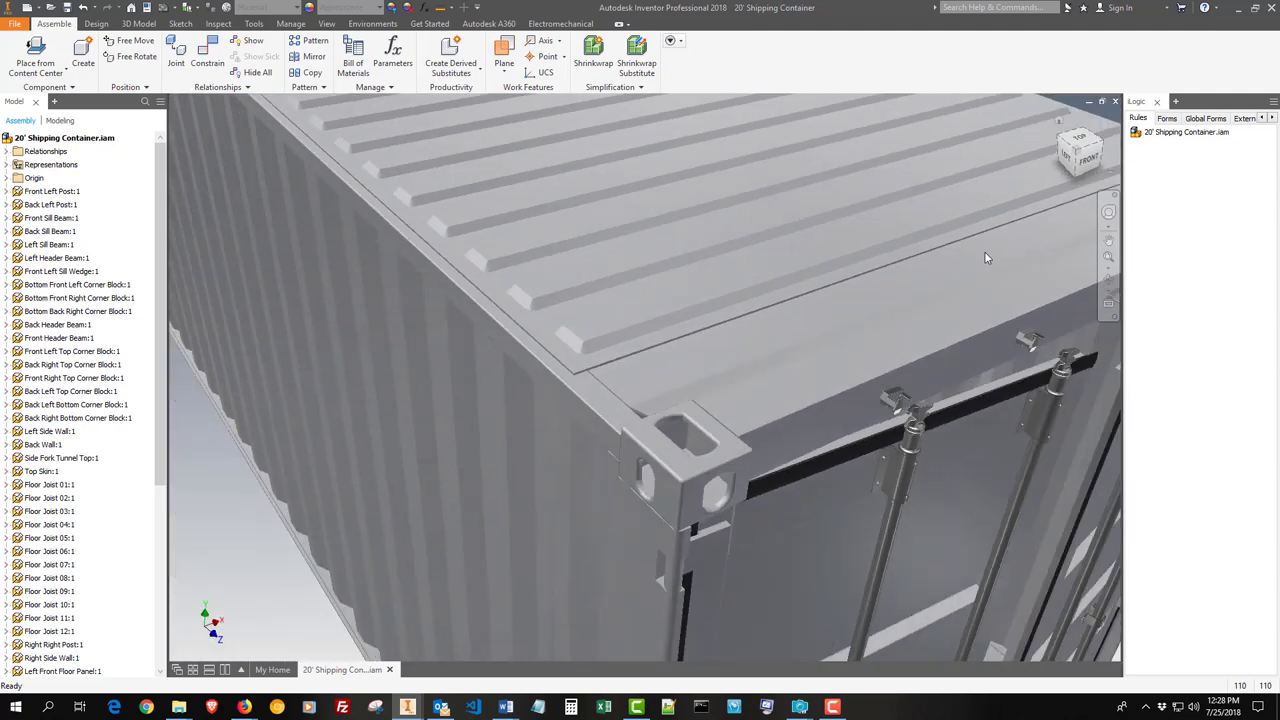
Examine the front left top corner block and adjoining roof edge up close, and bring up the available environment tools.
middle_click_drag(984, 251, 454, 408, "shift")
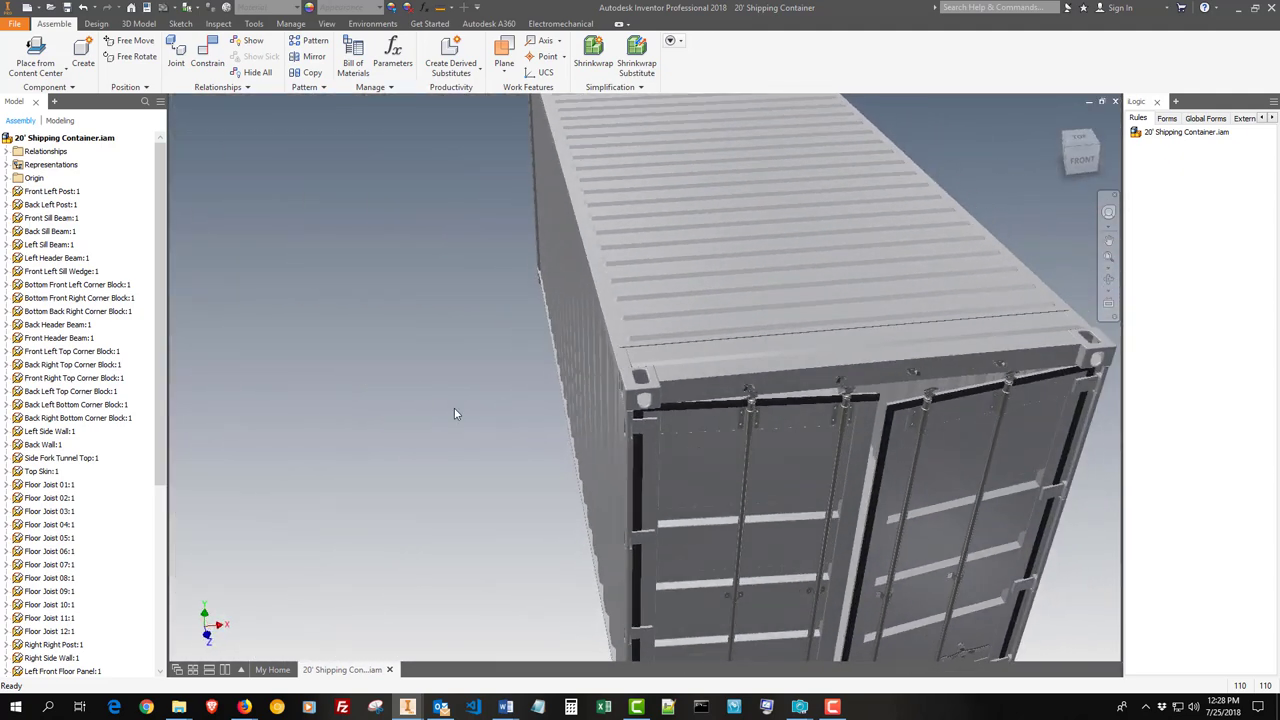
scroll(454, 408, "up", 2)
scroll(454, 413, "up", 3)
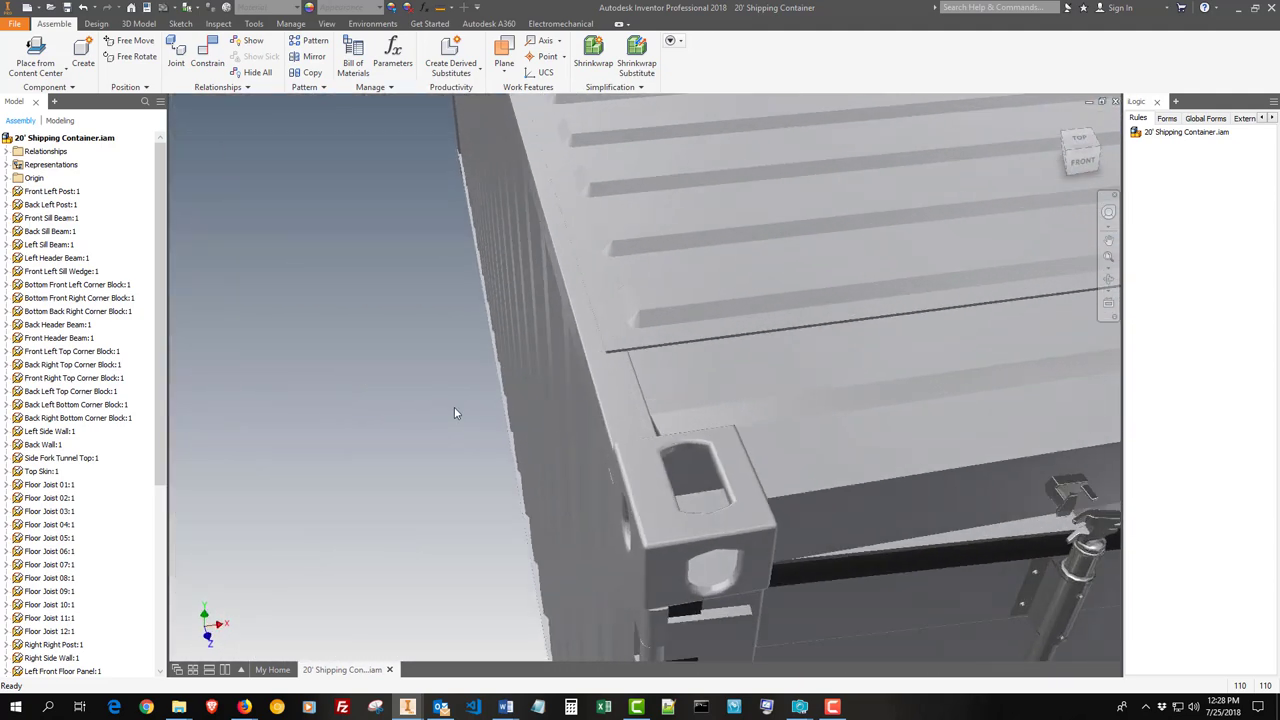
middle_click_drag(454, 413, 527, 371, "shift")
middle_click_drag(599, 340, 580, 440, "shift")
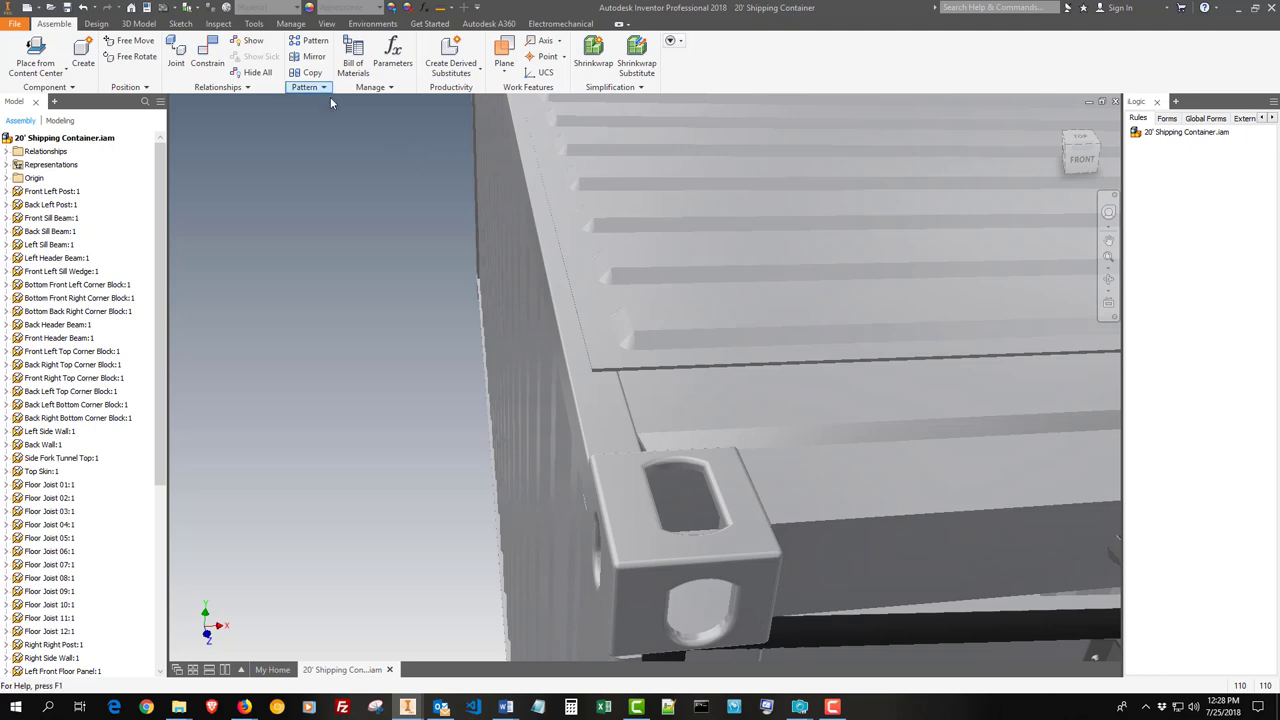
left_click(373, 24)
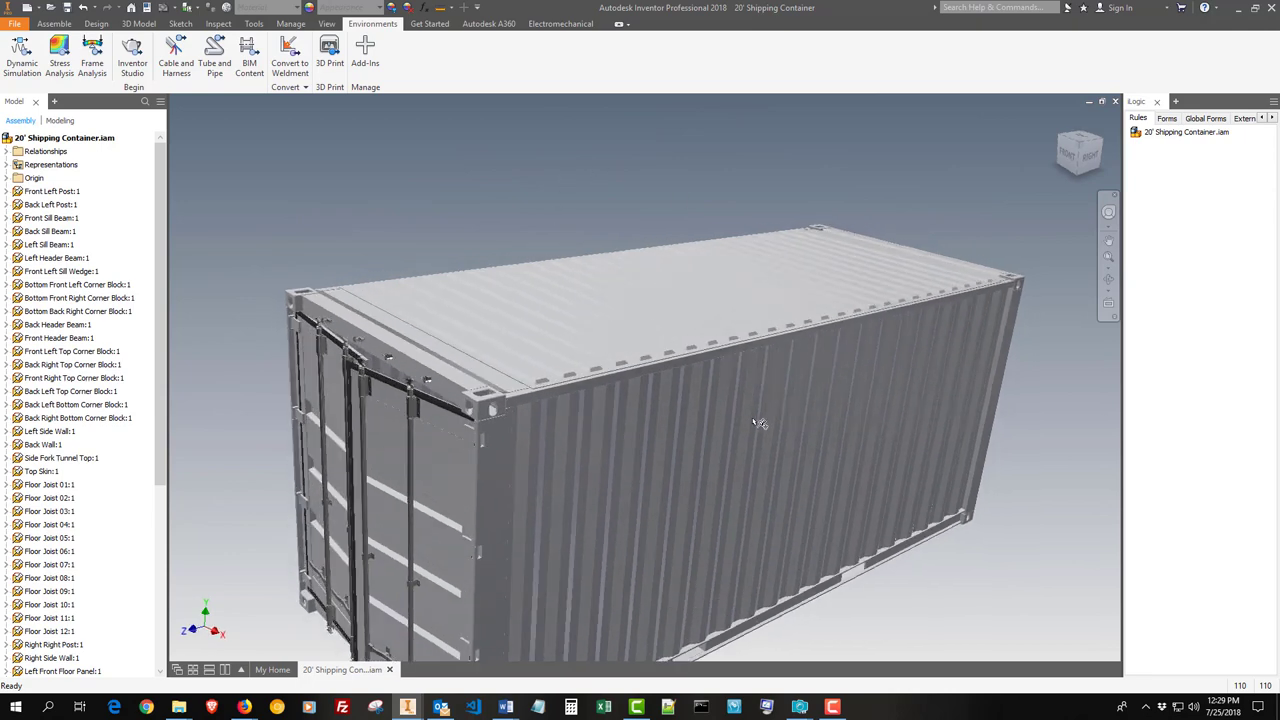
Inspect the right side wall, the front header beam and the container's full door end, leaving no component selected.
left_click(608, 167)
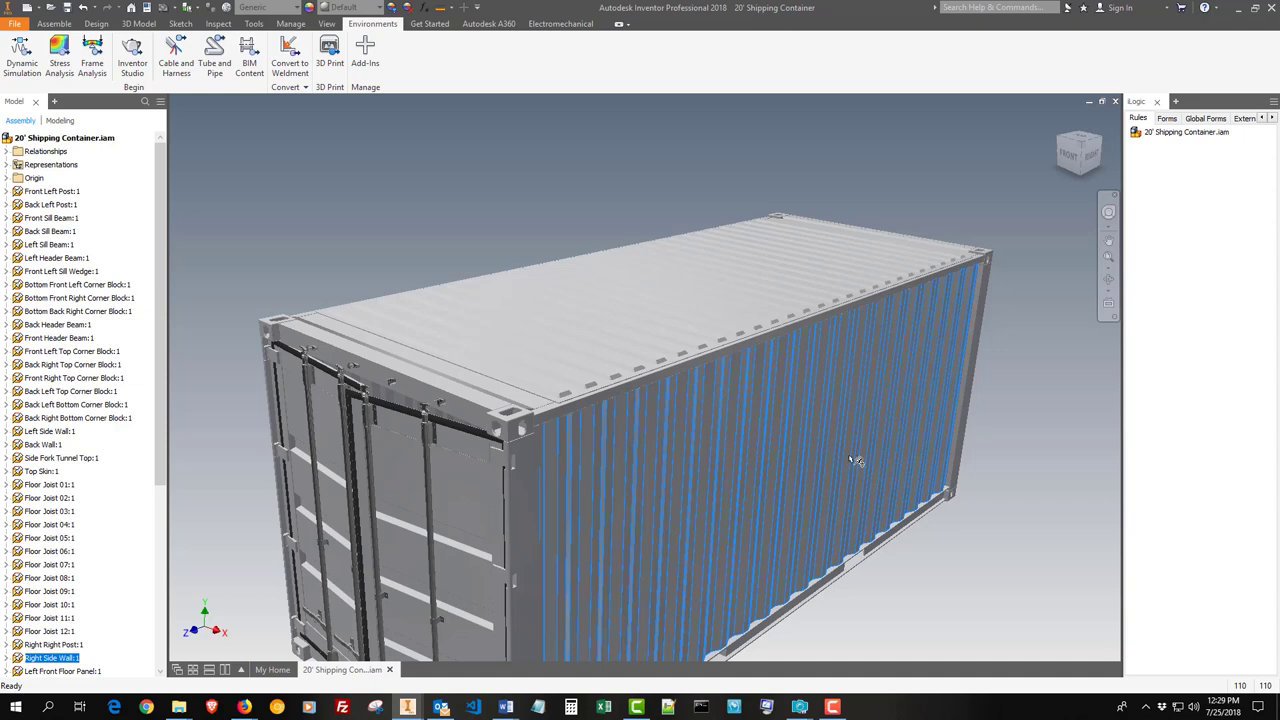
left_click(505, 162)
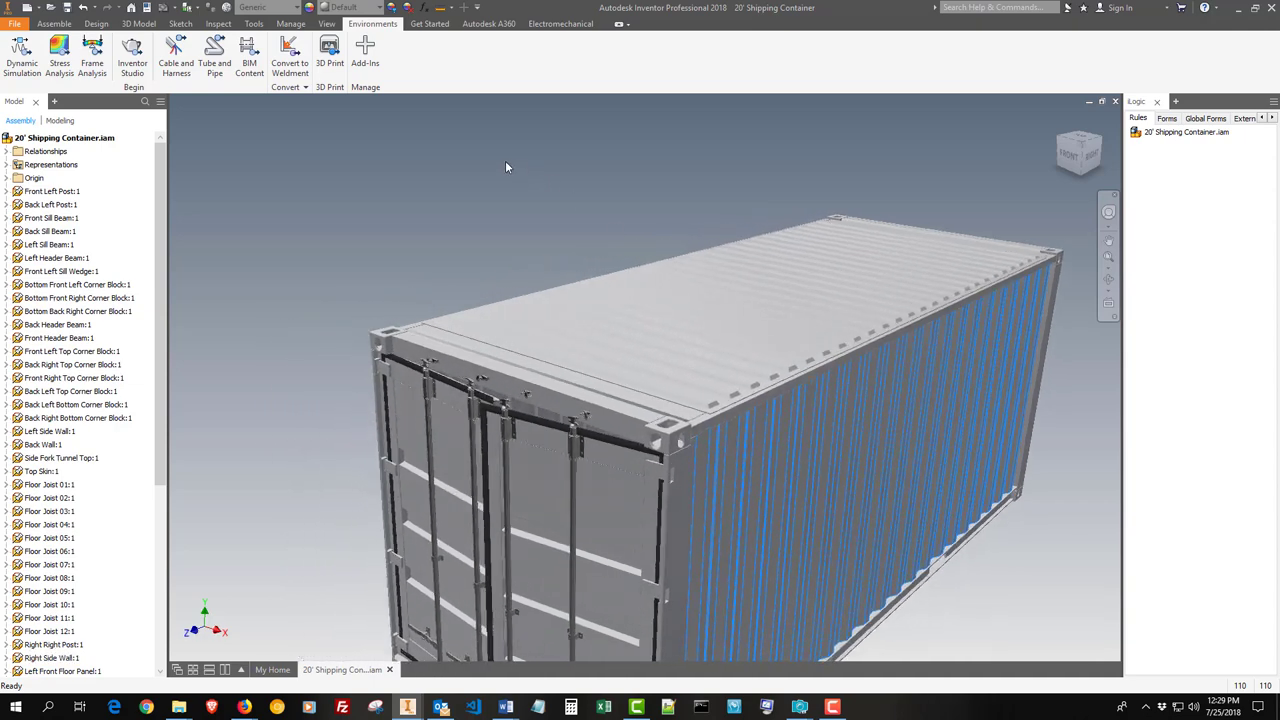
middle_click_drag(1080, 360, 1004, 378, "shift")
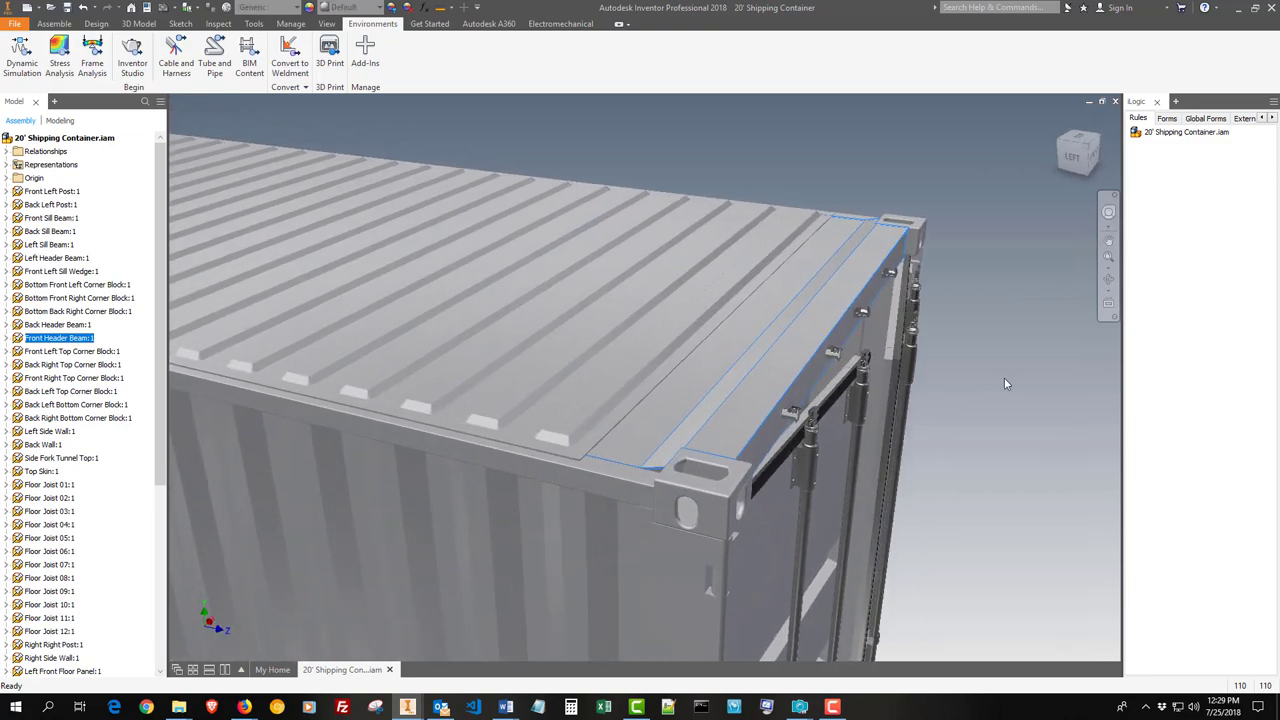
left_click(1004, 378)
scroll(1004, 378, "down", 3)
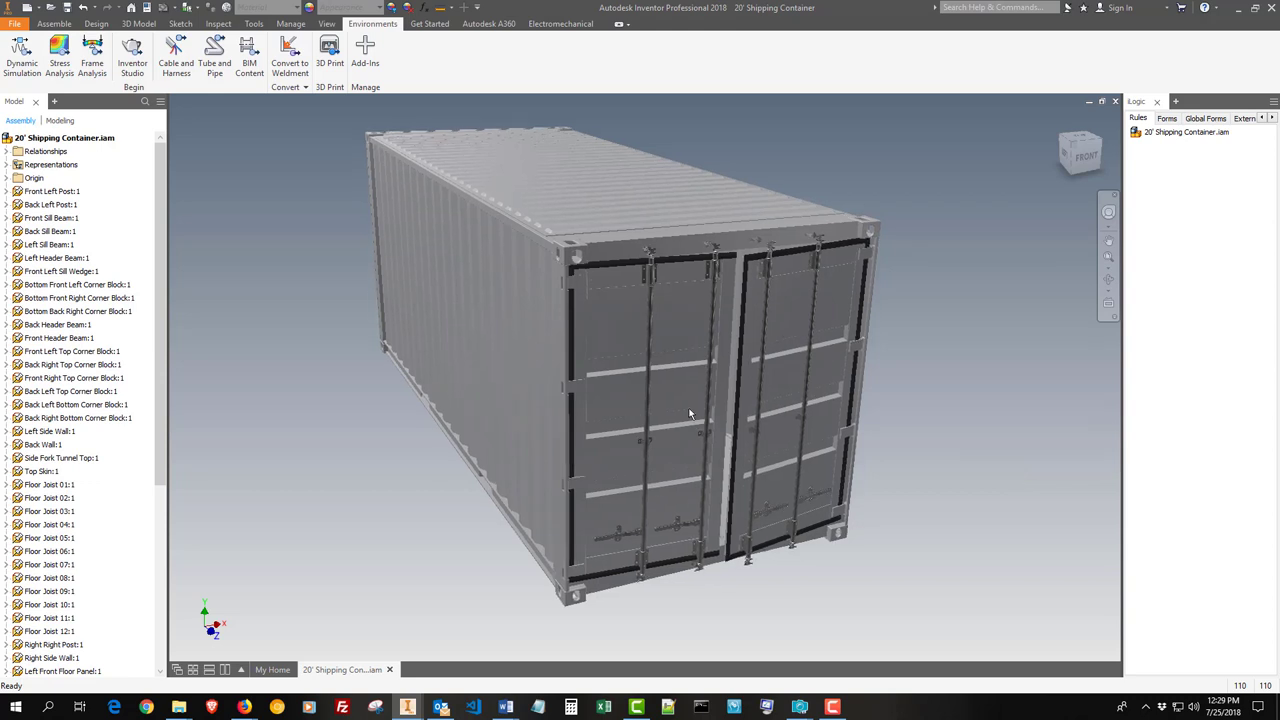
scroll(689, 414, "down", 2)
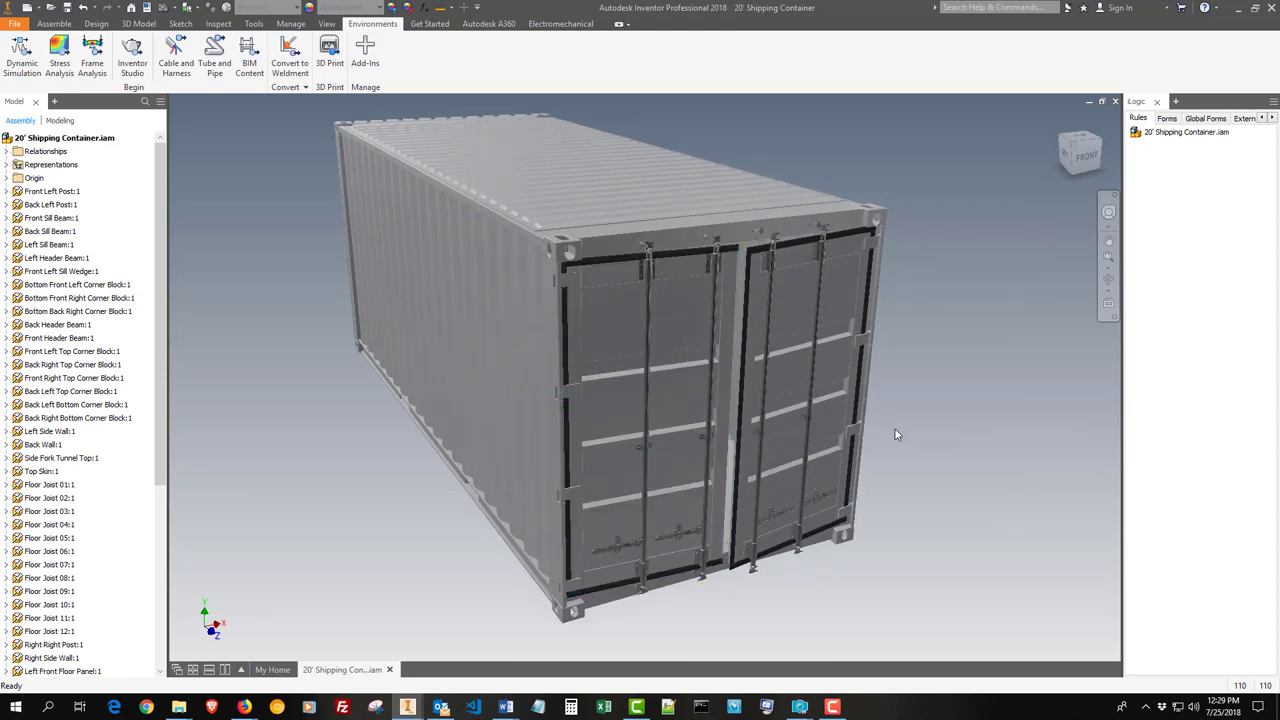